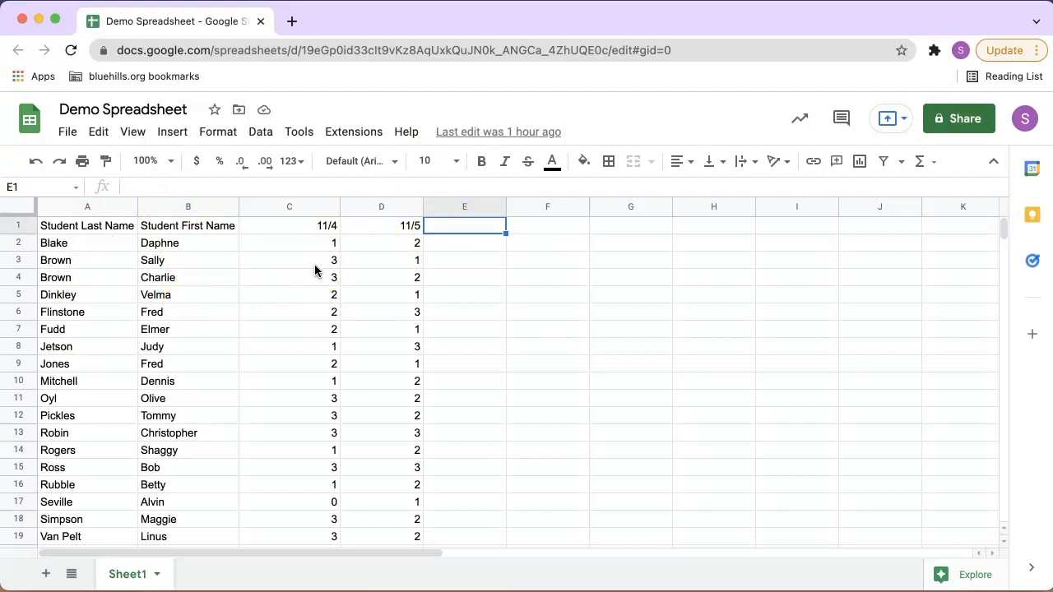
Freeze header row 1 so it stays in place when the student list moves.
scroll(314, 265, down, 3)
scroll(314, 265, up, 2)
scroll(314, 270, up, 1)
click(454, 233)
drag(21, 201, 25, 213)
drag(25, 212, 24, 229)
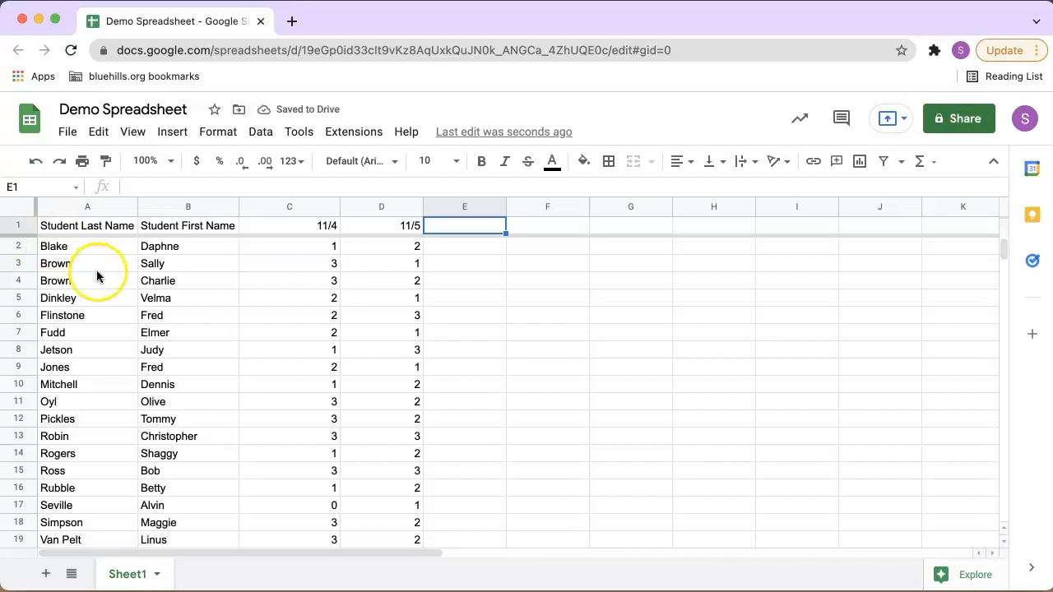
scroll(97, 270, down, 3)
scroll(96, 272, up, 3)
Make the header cells A1:D1 bold.
drag(94, 224, 373, 233)
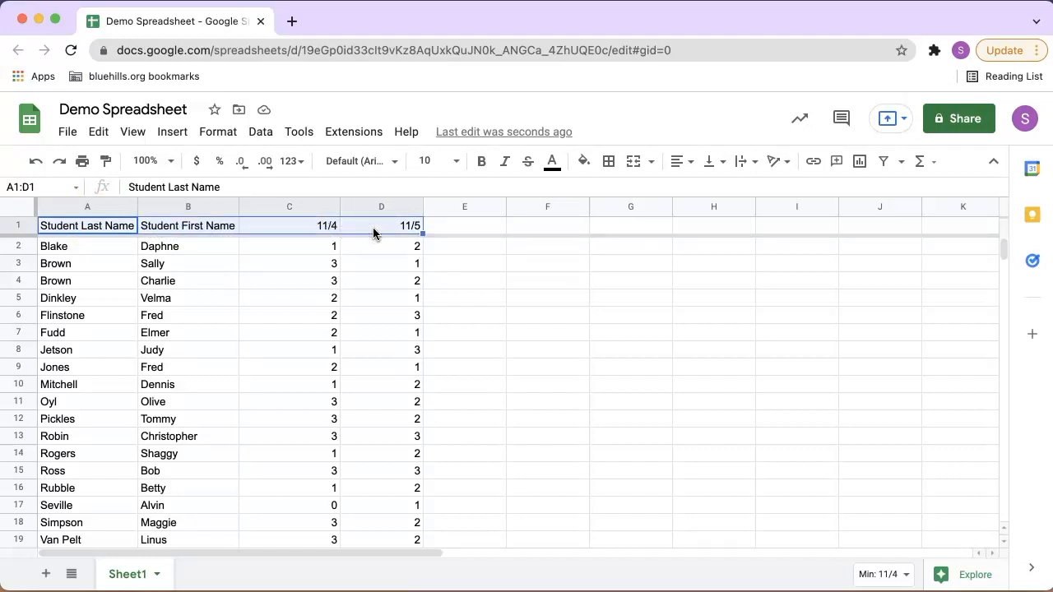
click(482, 162)
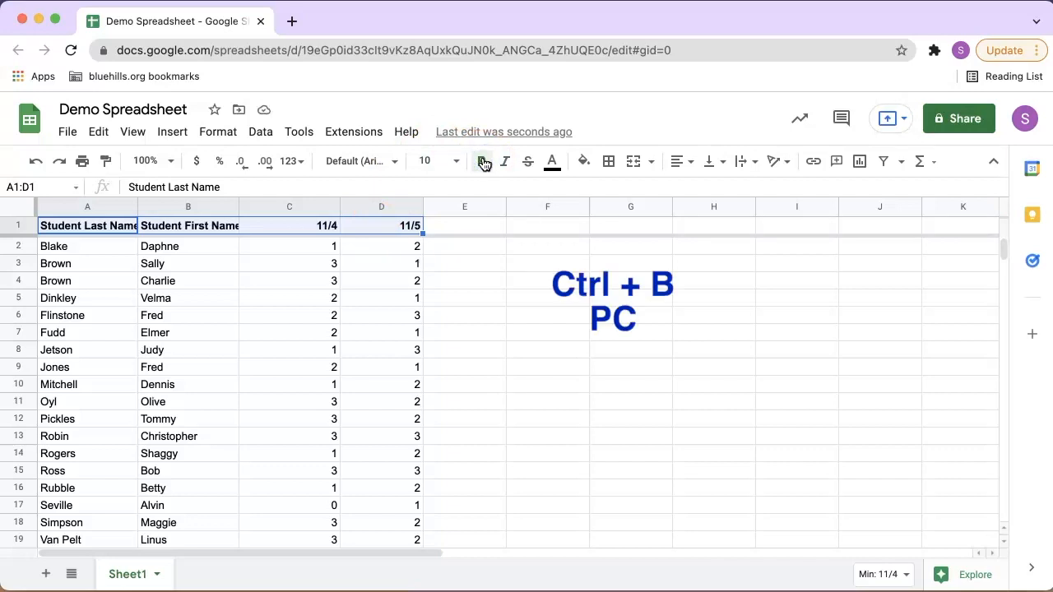
click(446, 251)
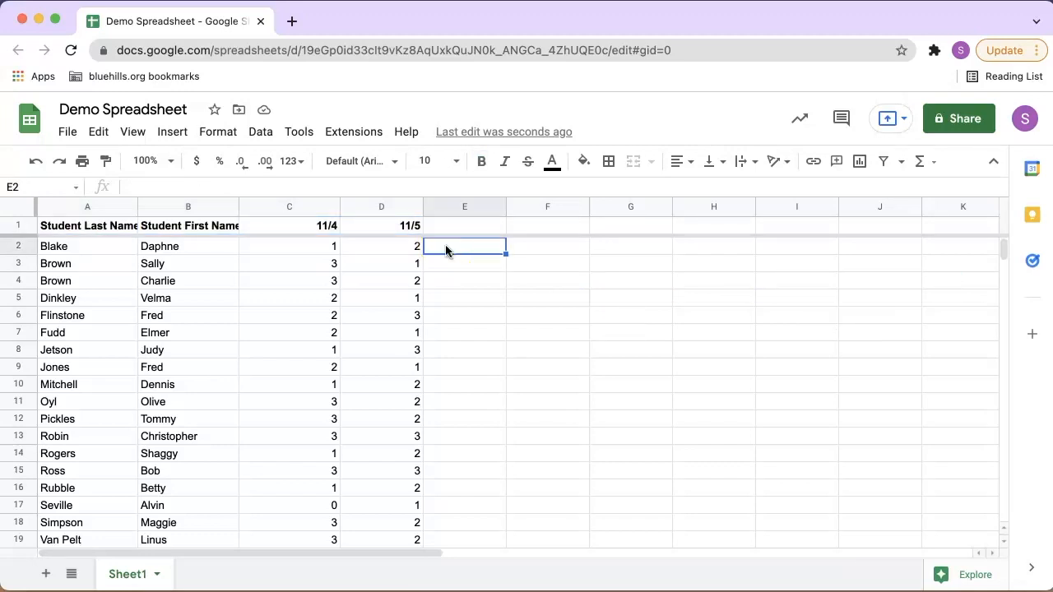
Auto-fit the widths of columns A through D to their contents.
click(138, 208)
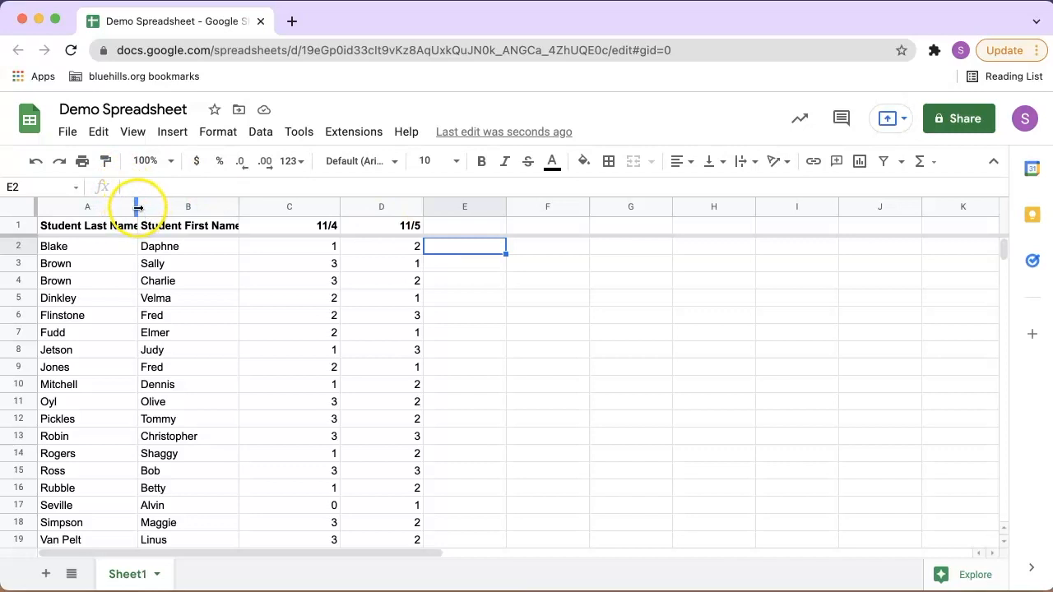
double_click(139, 208)
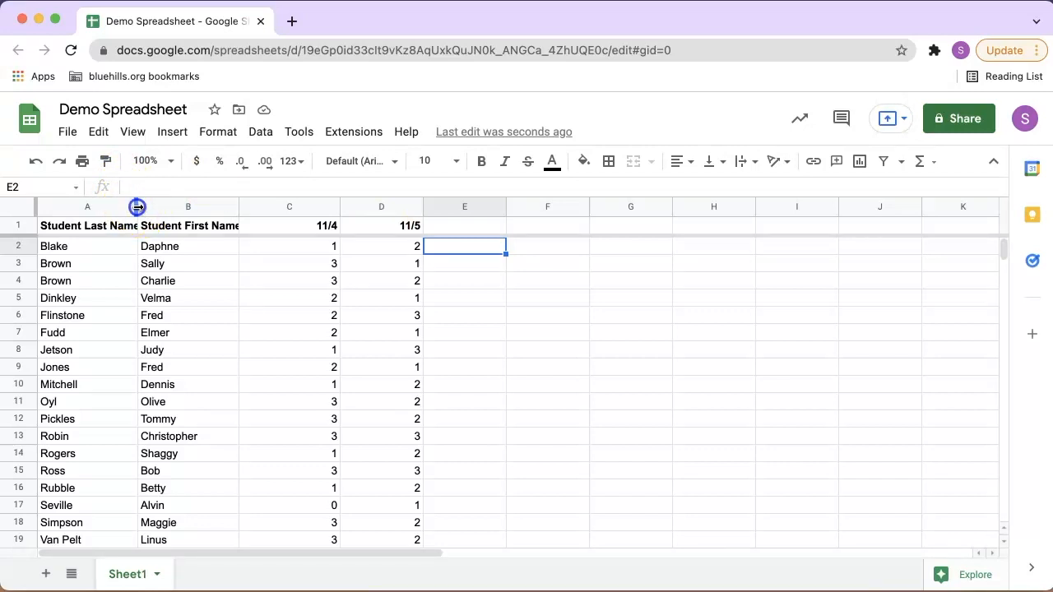
double_click(245, 207)
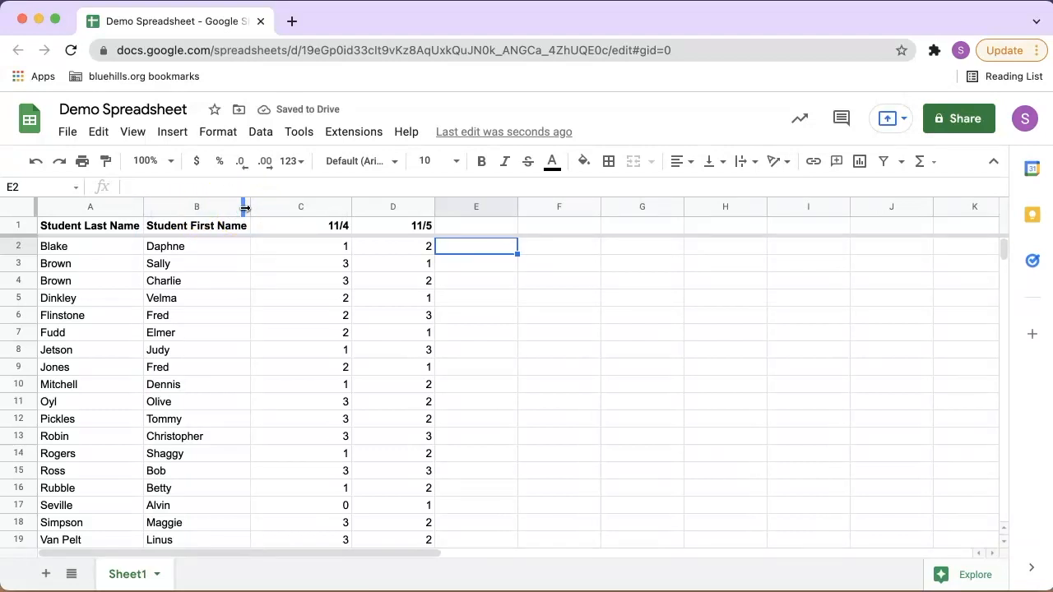
double_click(351, 208)
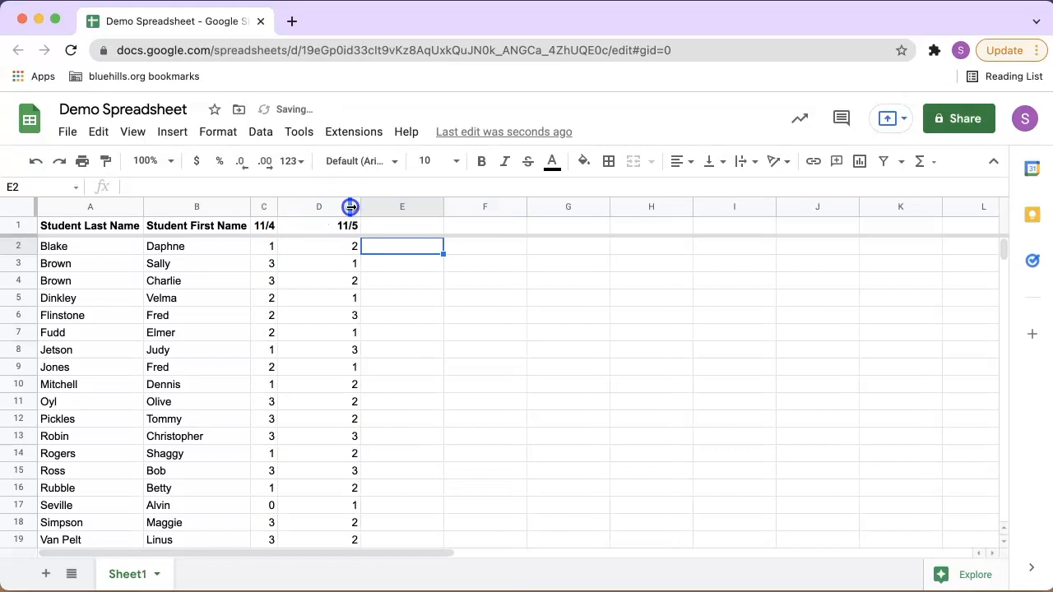
double_click(351, 207)
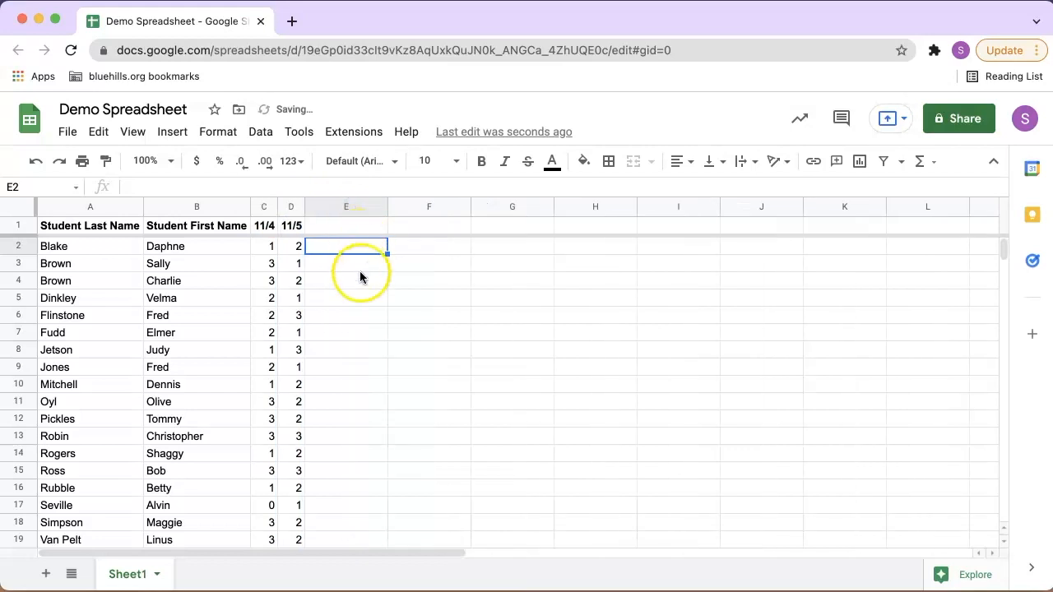
click(361, 299)
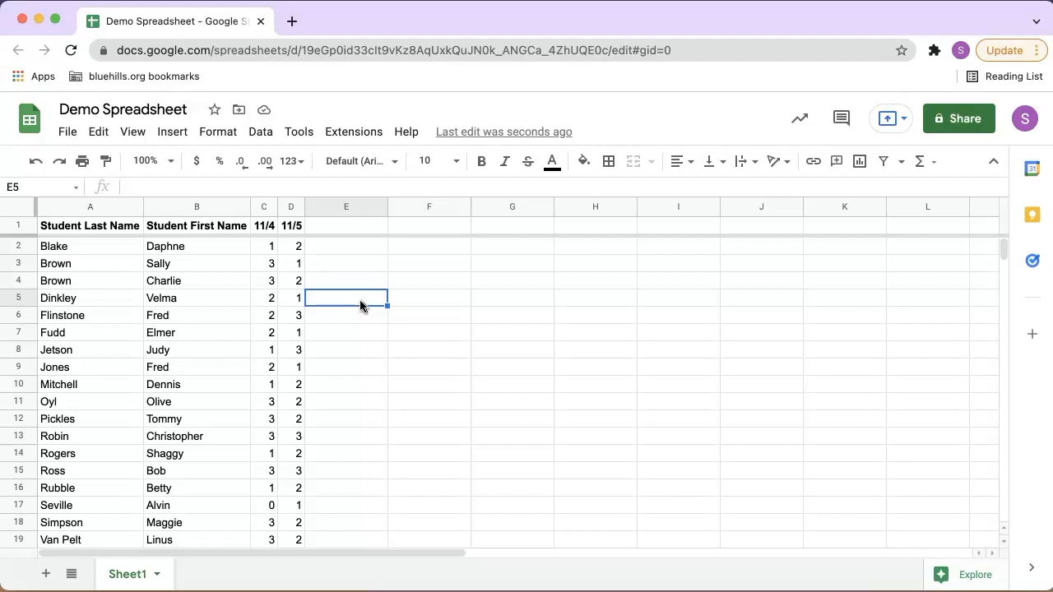
Apply alternating colors to the student data in range A1:D19.
click(22, 206)
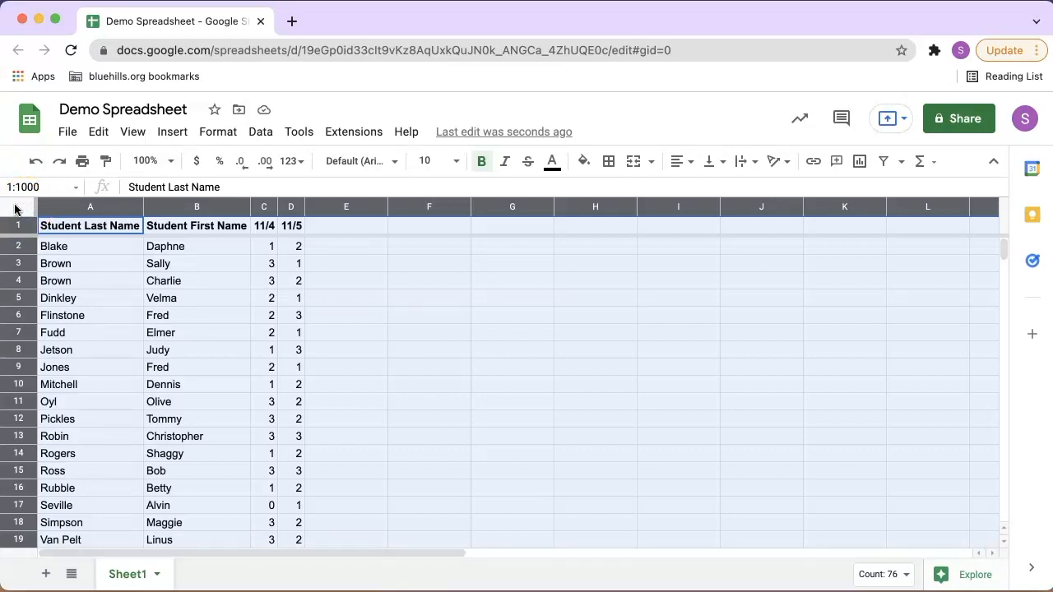
drag(123, 227, 299, 463)
scroll(298, 465, up, 1)
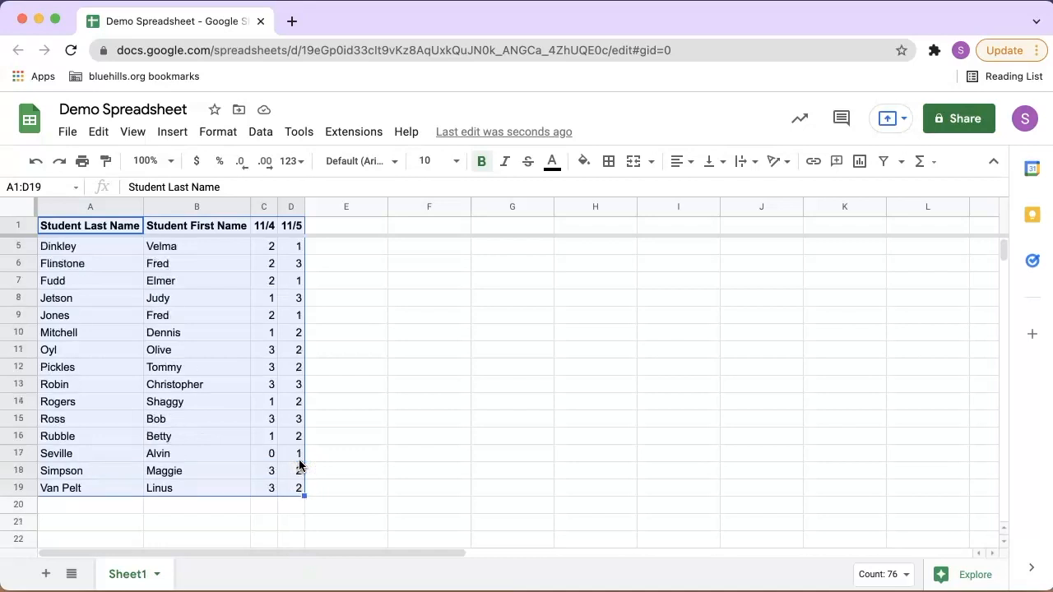
scroll(299, 466, up, 1)
click(220, 133)
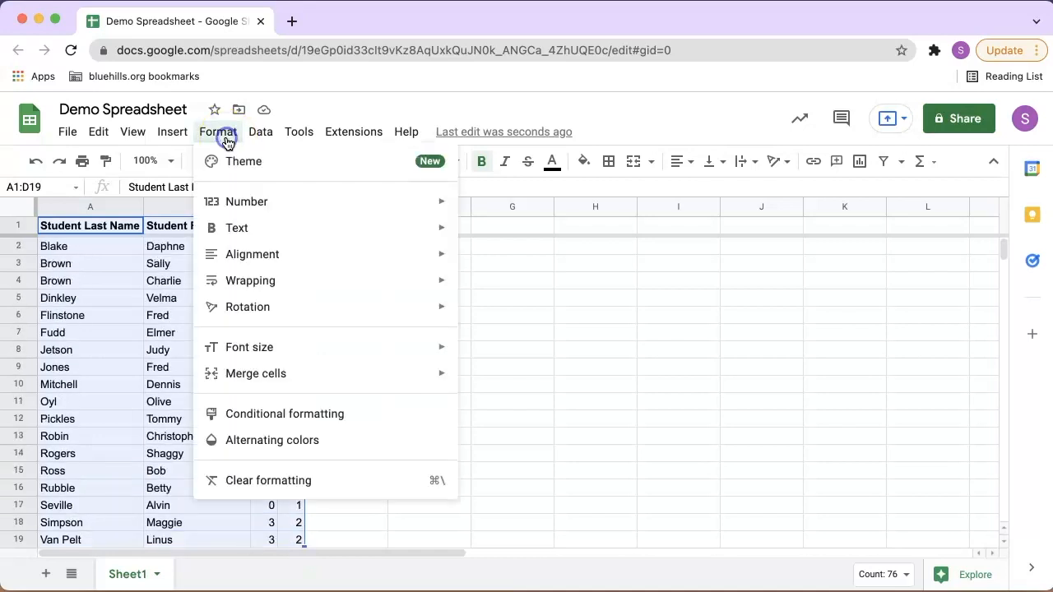
click(272, 441)
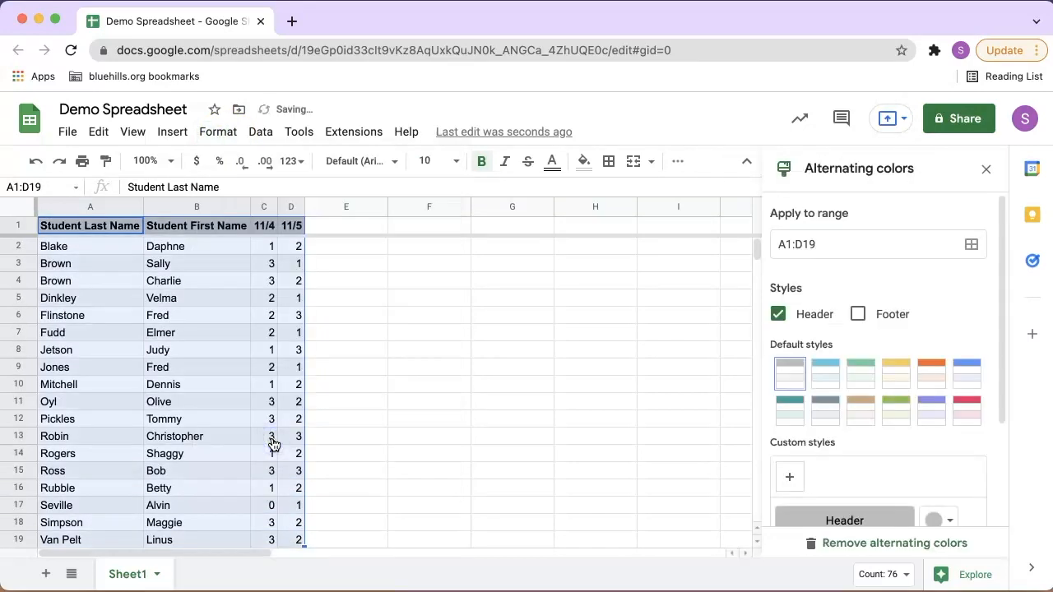
Change the alternating colors to the light blue default style, after trying the green and darker blue ones, and finish the color setup.
click(859, 383)
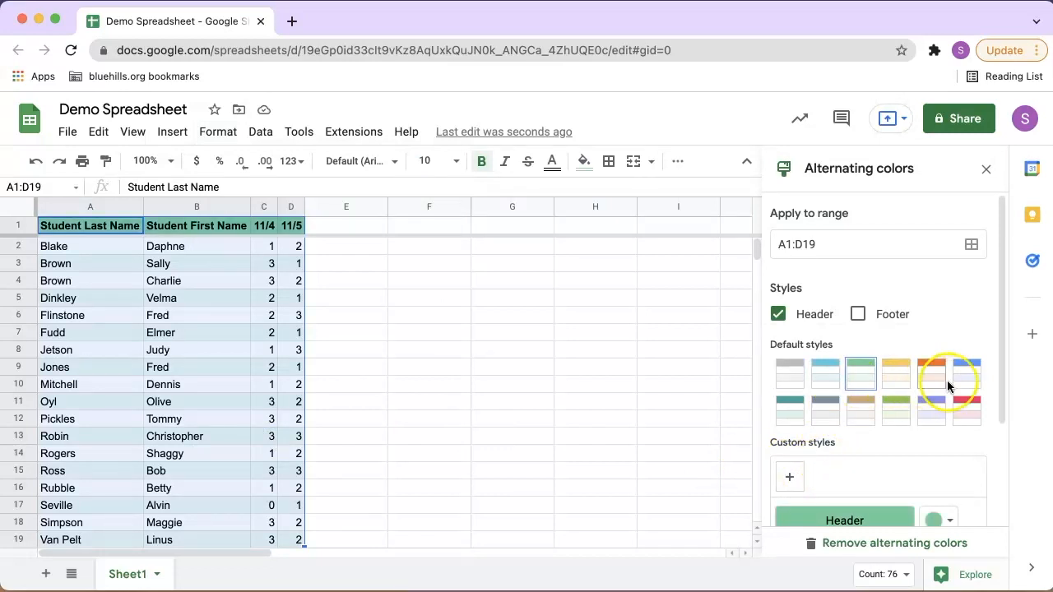
click(962, 379)
click(833, 373)
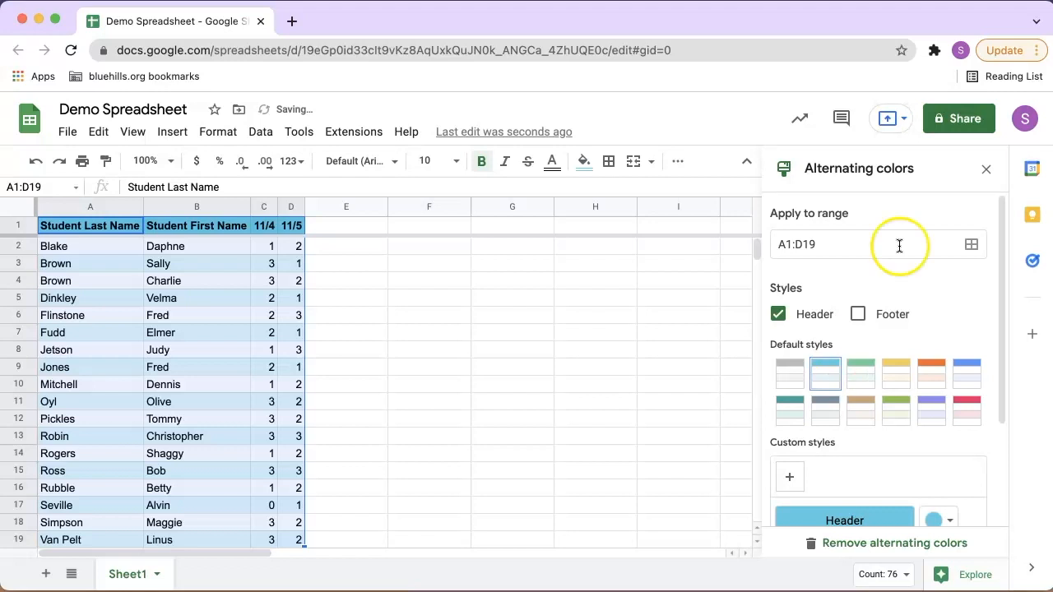
click(986, 168)
click(367, 284)
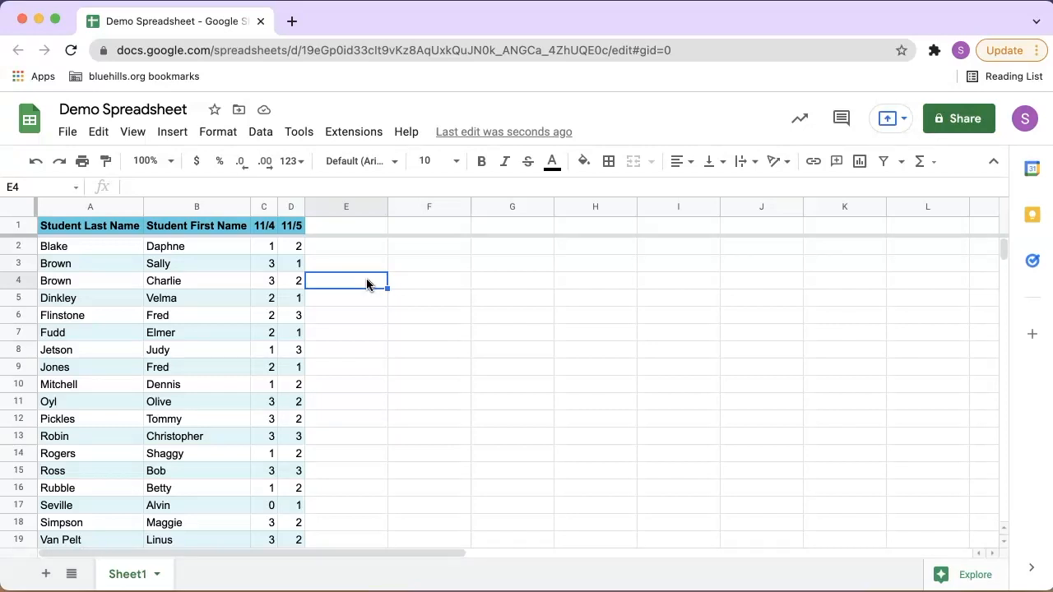
Enter the label "Totals per day" in cell B21 below the student list.
scroll(367, 284, down, 3)
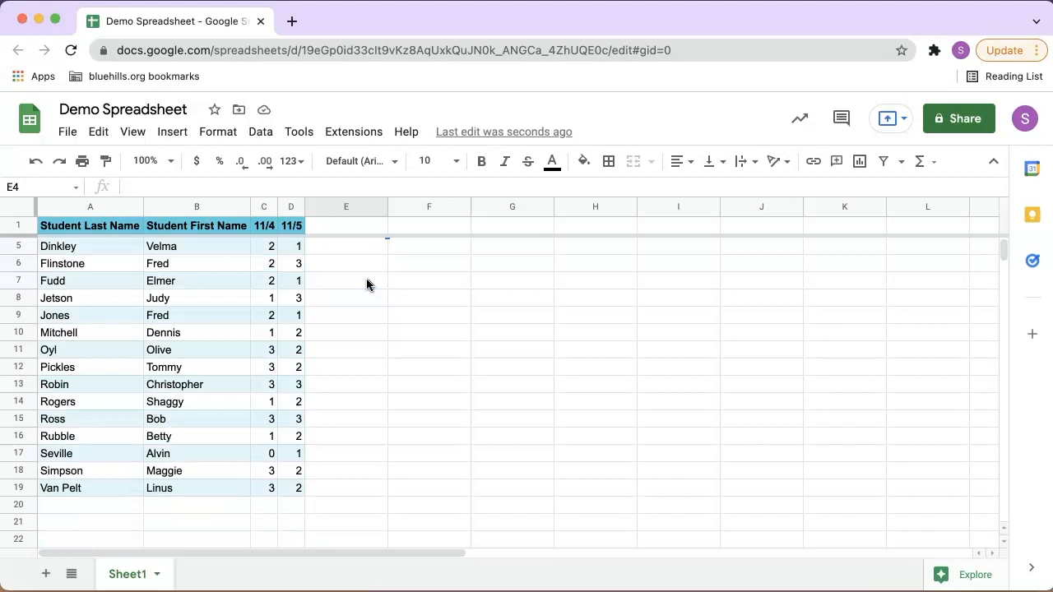
scroll(212, 492, down, 2)
click(212, 492)
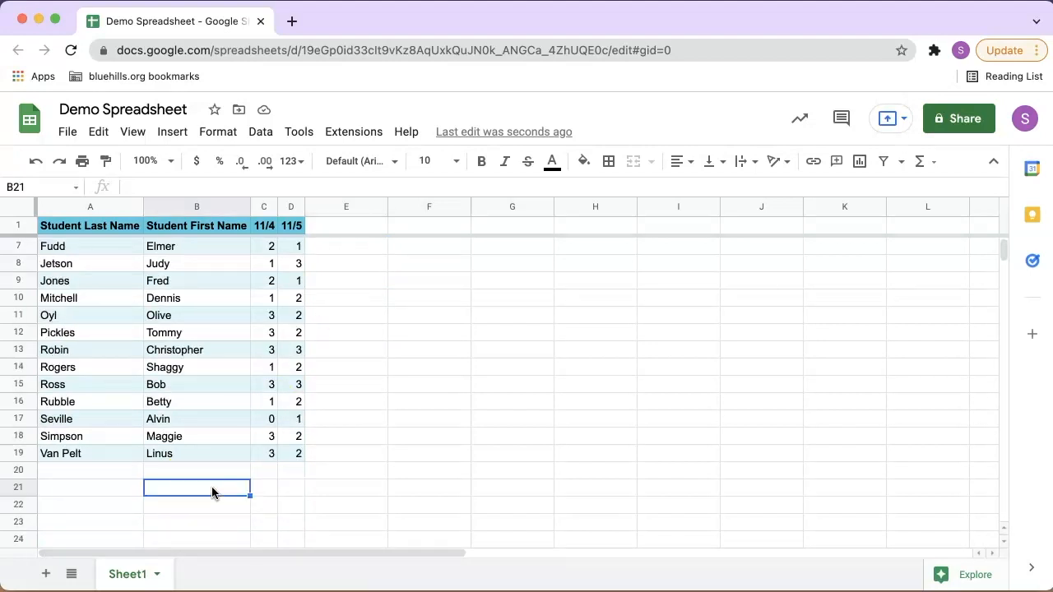
text(Totals per)
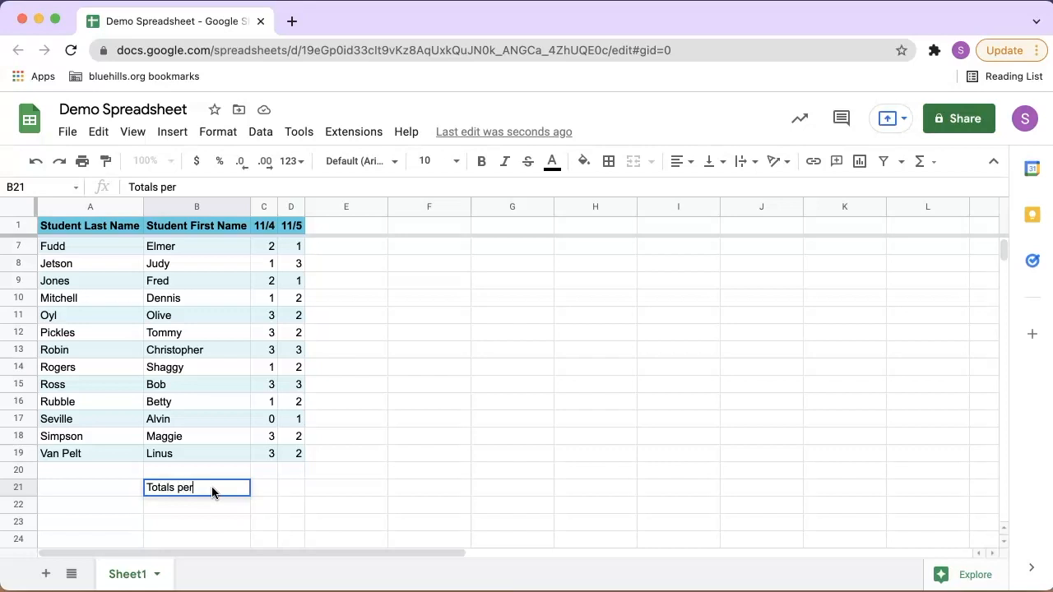
text( day)
key(Tab)
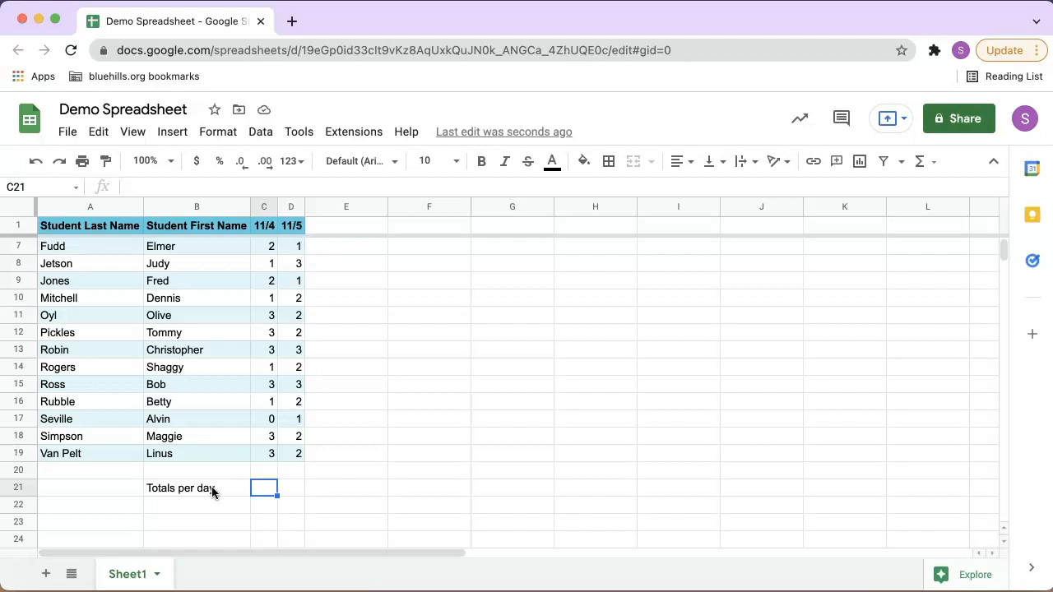
Enter the suggested formula =SUM(C2:C19) in cell C21 to total the 11/4 column.
text(=)
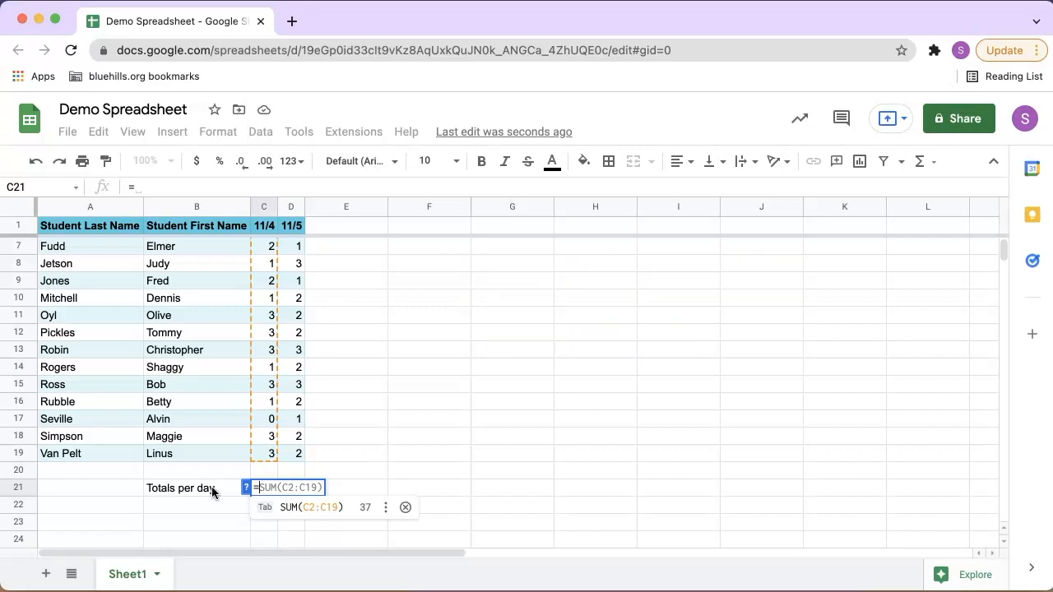
text(sum(C2:C19)
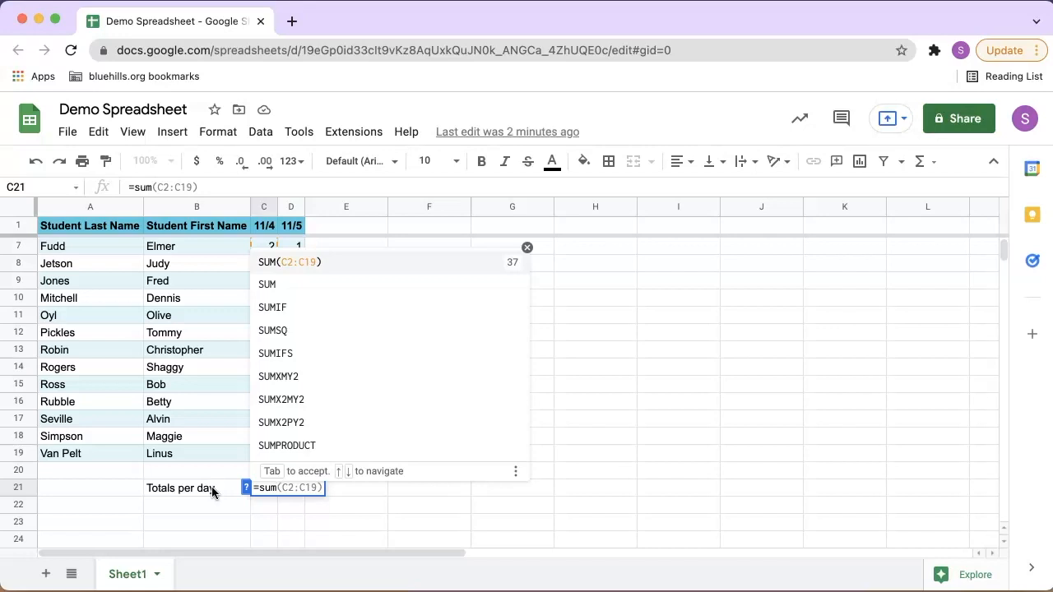
scroll(211, 312, up, 2)
scroll(212, 311, up, 1)
scroll(211, 311, down, 3)
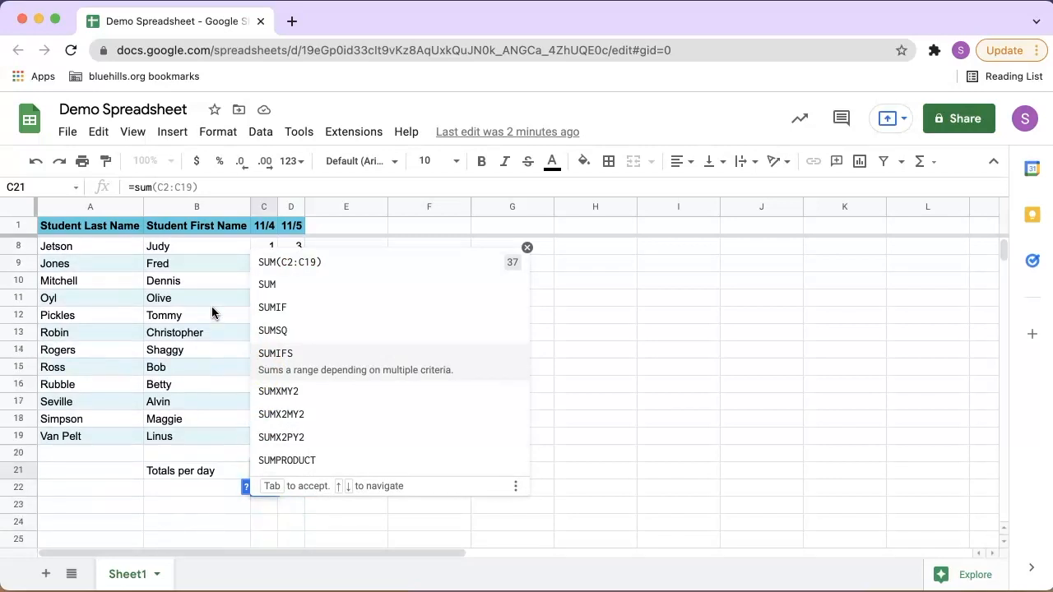
click(303, 261)
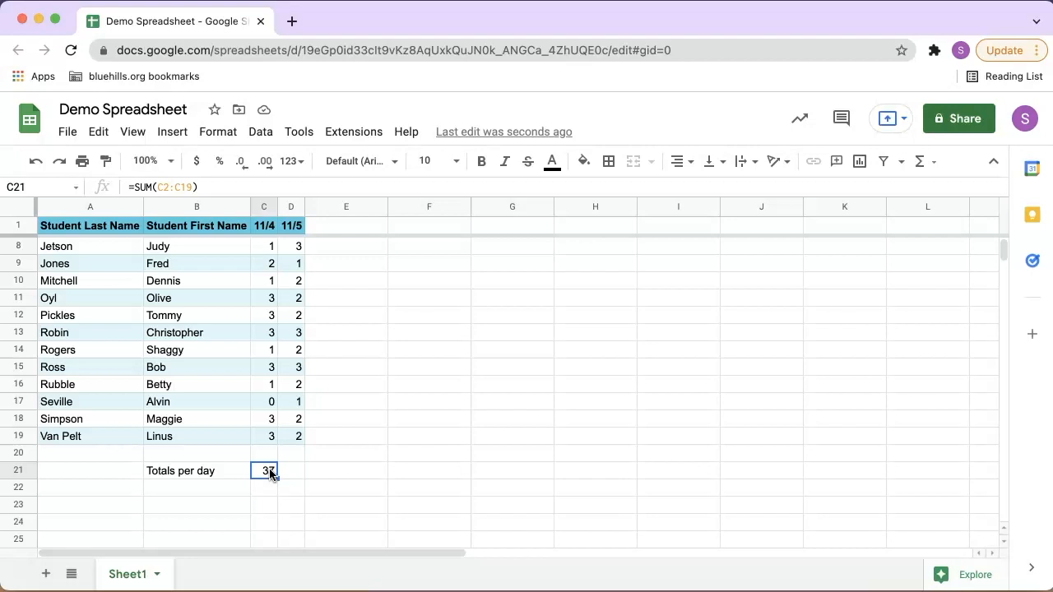
Clear the range from the SUM formula in C21 and reselect cells C2:C19 as its range.
double_click(270, 471)
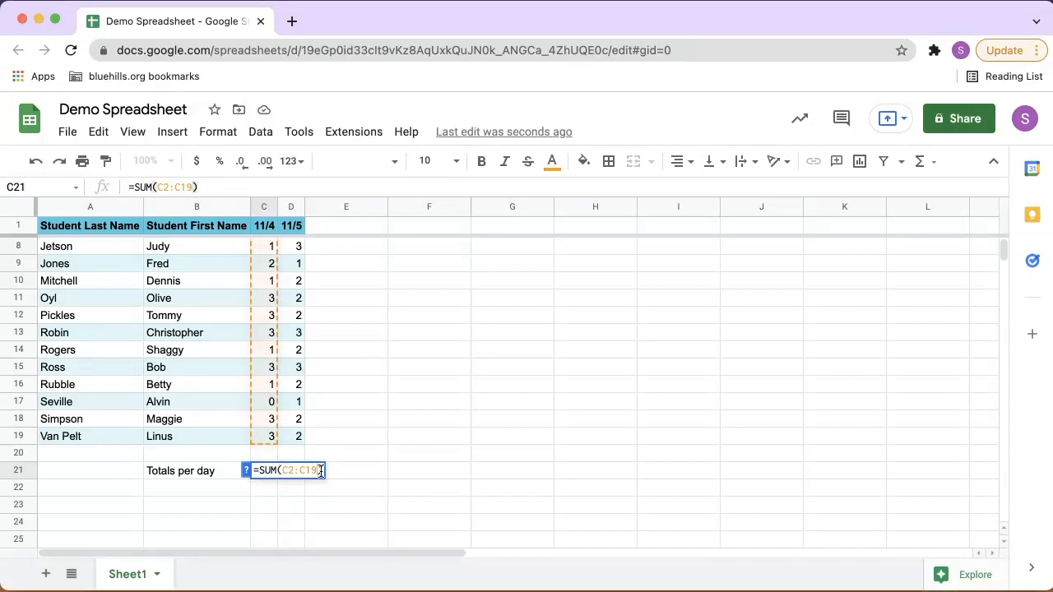
key(BackSpace)
key(BackSpace)
key(BackSpace)
key(BackSpace)
key(BackSpace)
key(BackSpace)
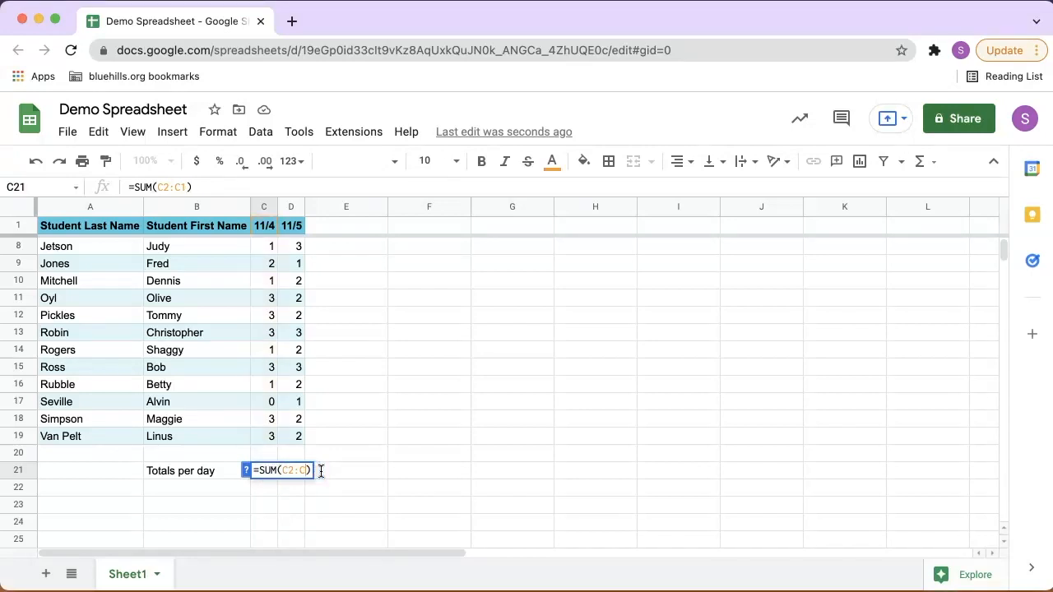
scroll(321, 471, up, 3)
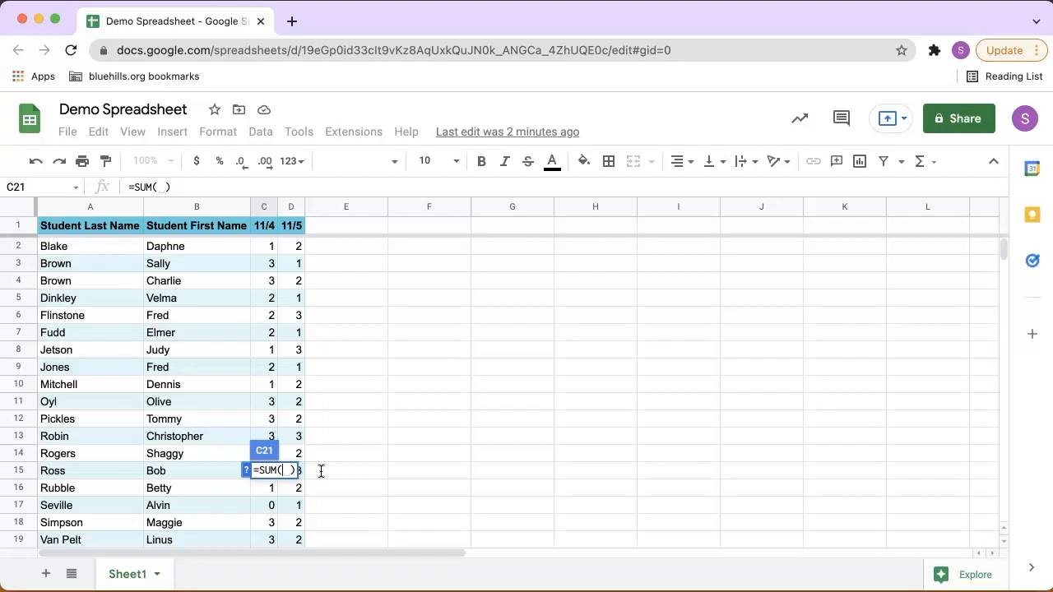
drag(263, 248, 266, 413)
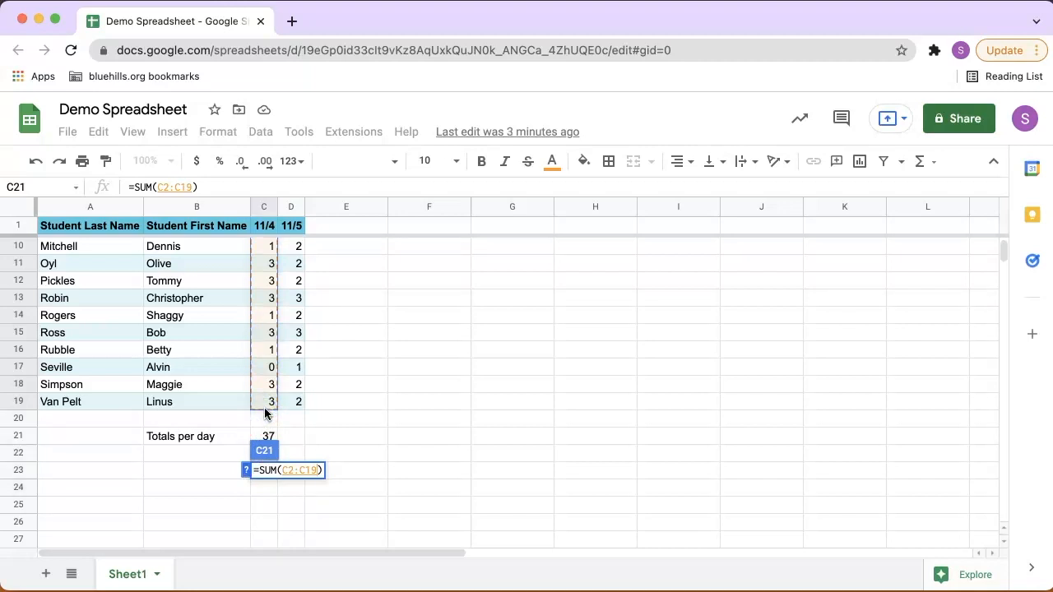
key(Return)
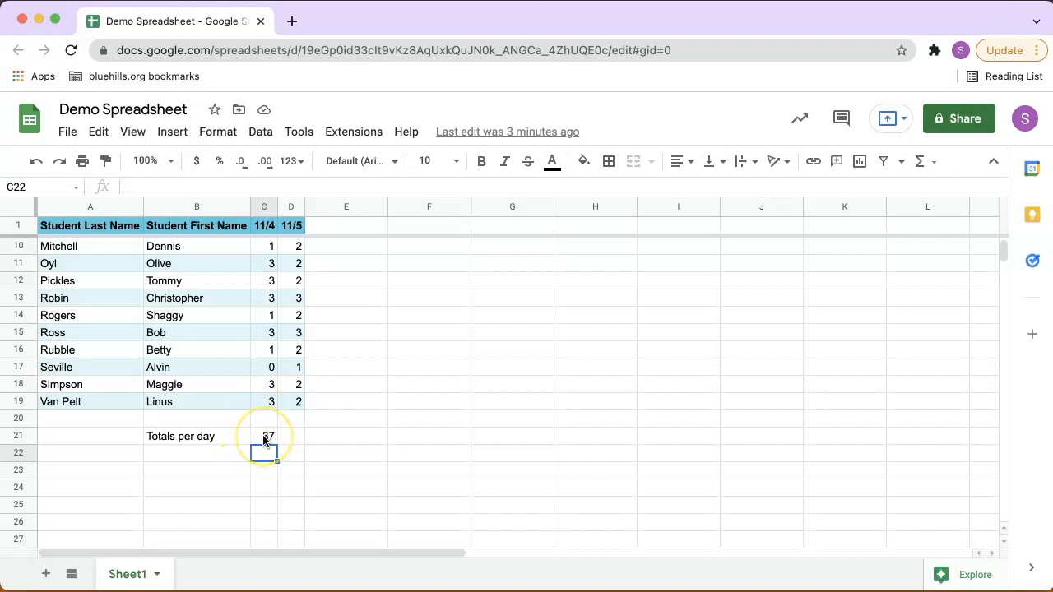
Examine the formula in cell C21 and look through the spreadsheet's view options.
click(264, 437)
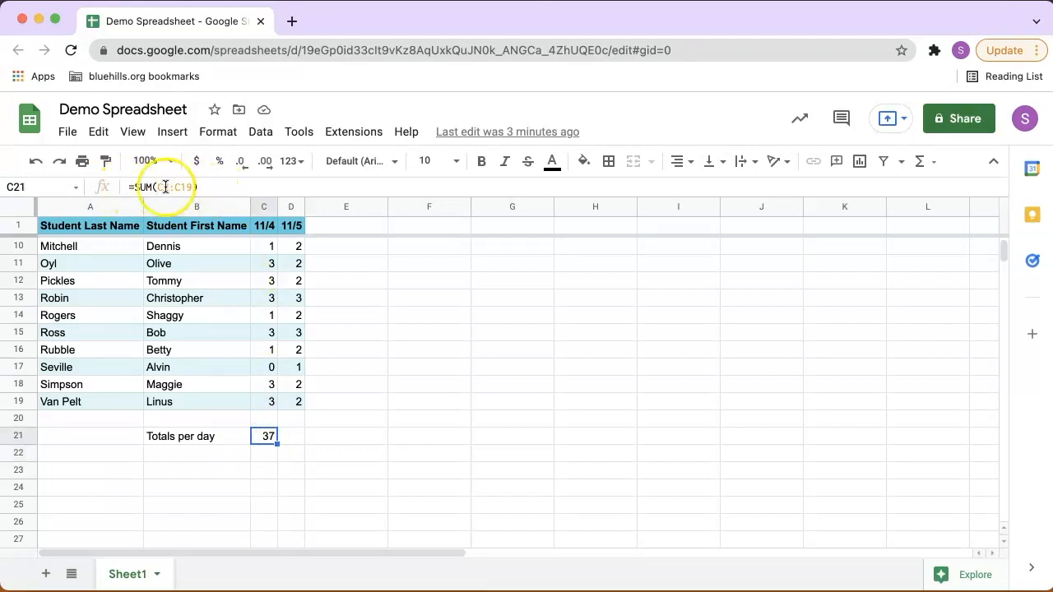
click(130, 133)
click(207, 162)
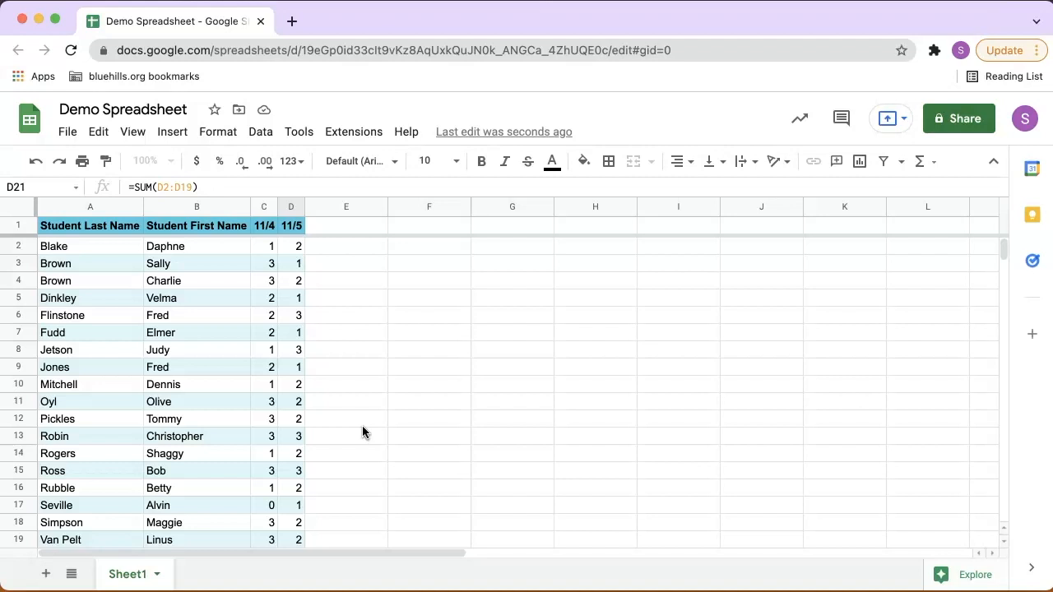
Add the heading "Totals per student" in cell F1 and auto-fit column F to it.
click(424, 227)
text(Totals per student)
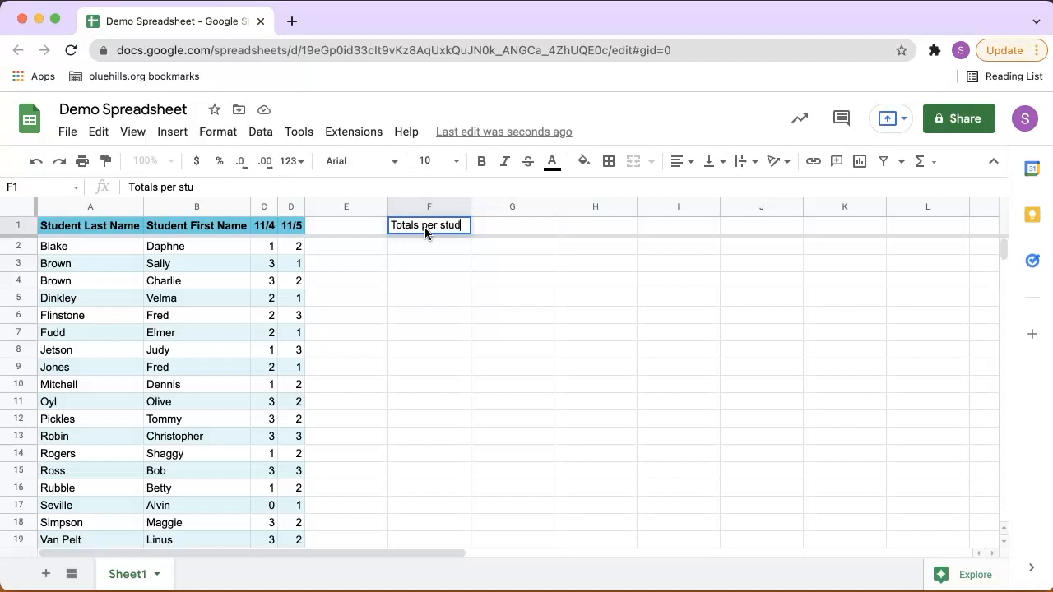
key(Return)
double_click(471, 206)
Enter the formula =SUM(C2:D2) in cell F2 to total the first student's points.
text(=sum)
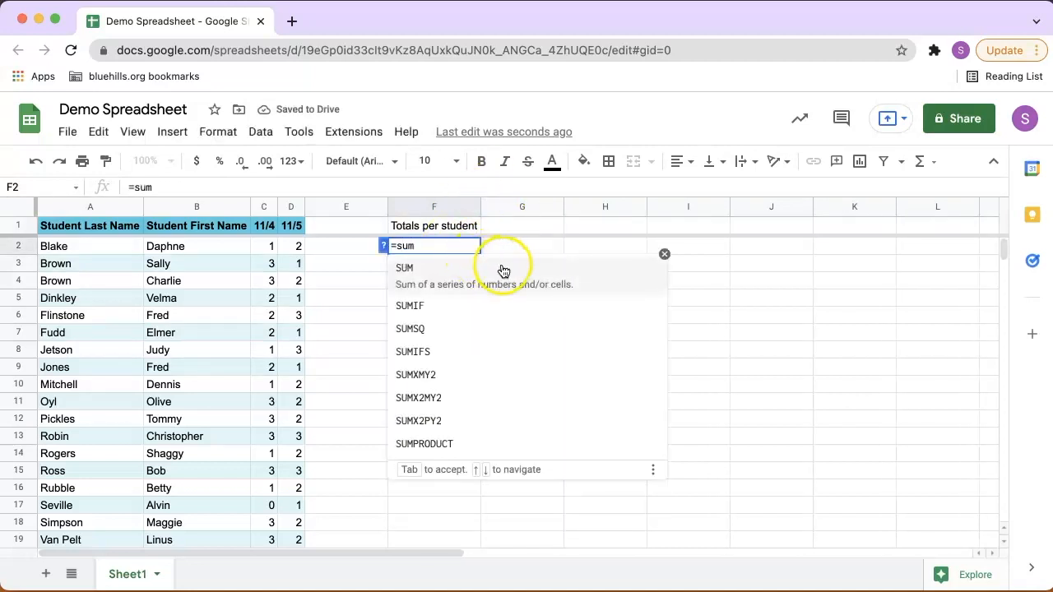
click(501, 270)
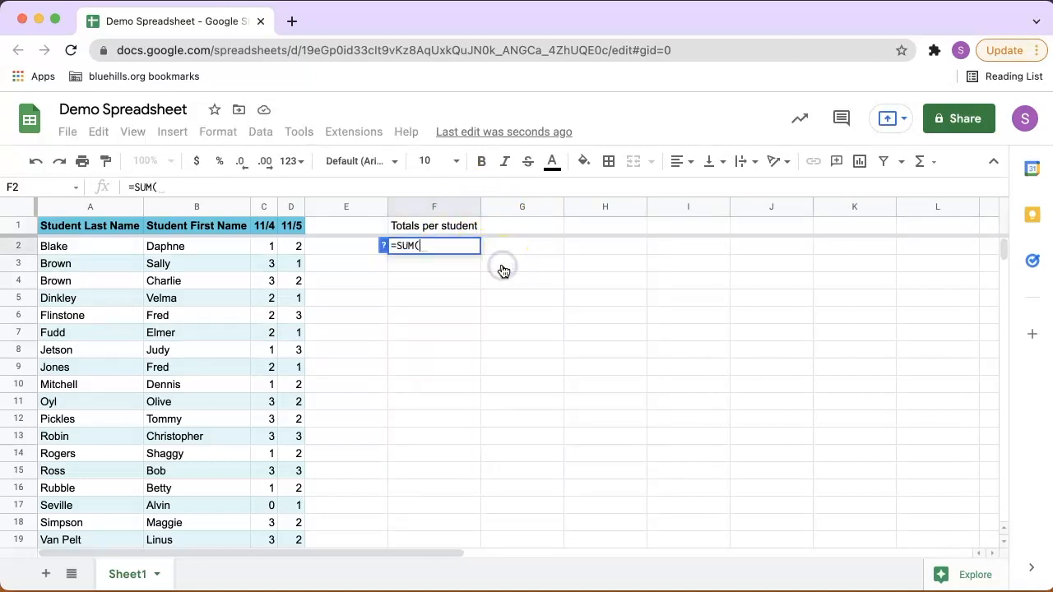
click(269, 251)
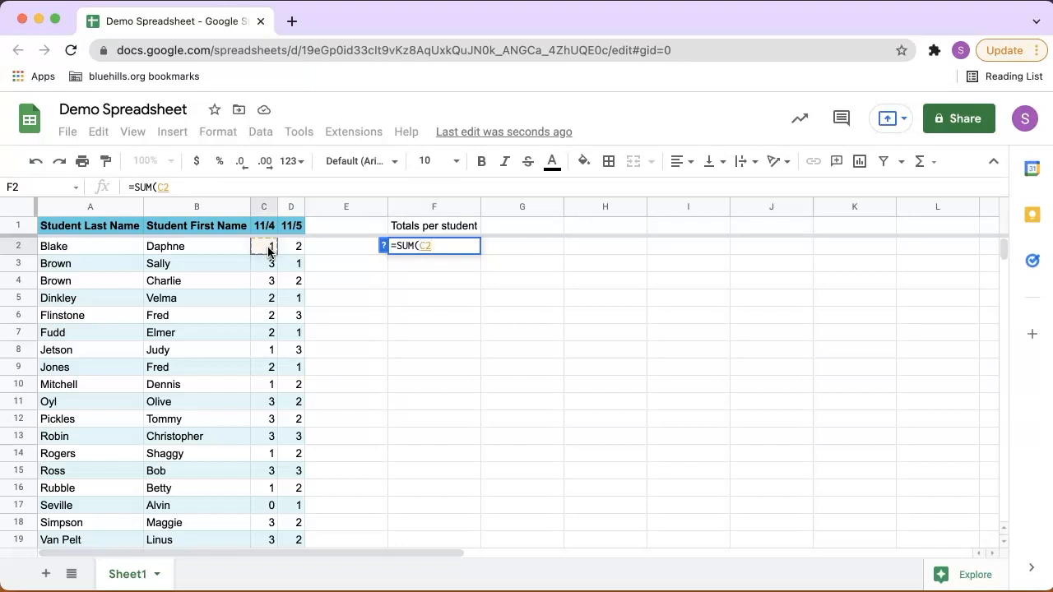
drag(269, 251, 295, 253)
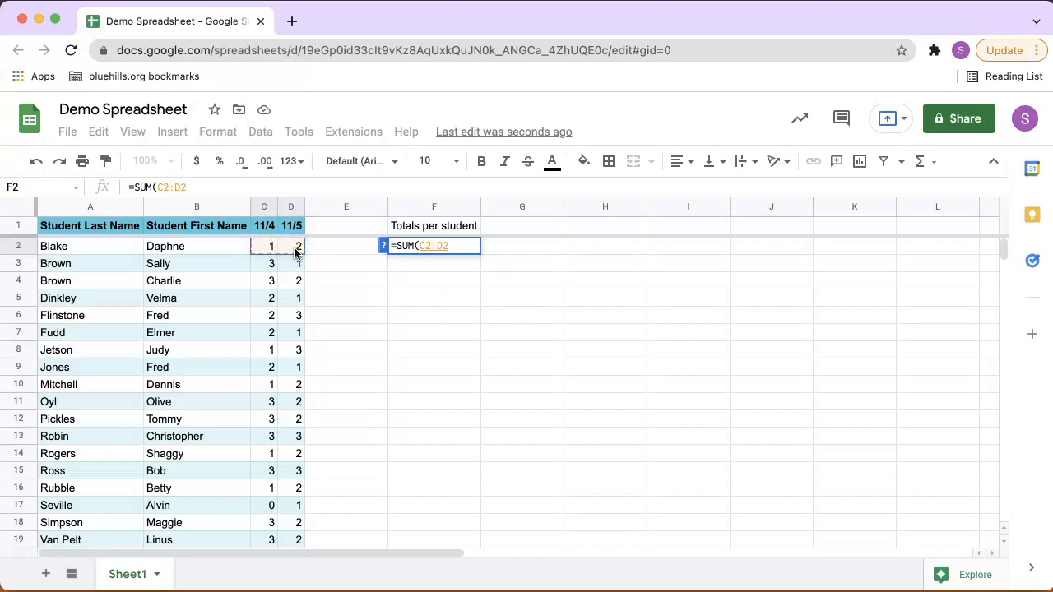
key(Return)
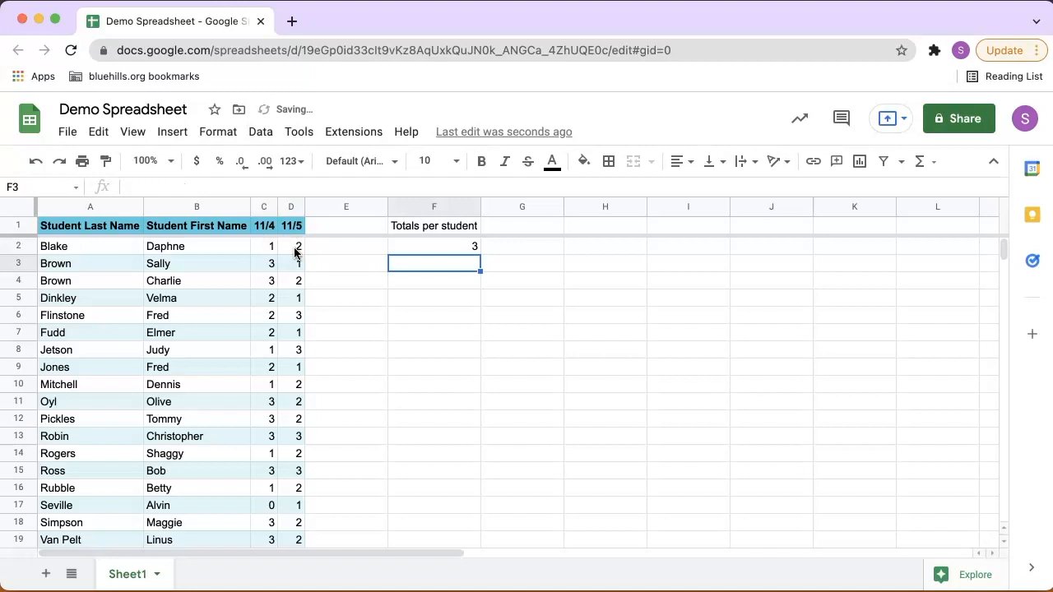
Enter a SUM formula over C3:D3 in cell F3 to total the second student's points.
text(=sum)
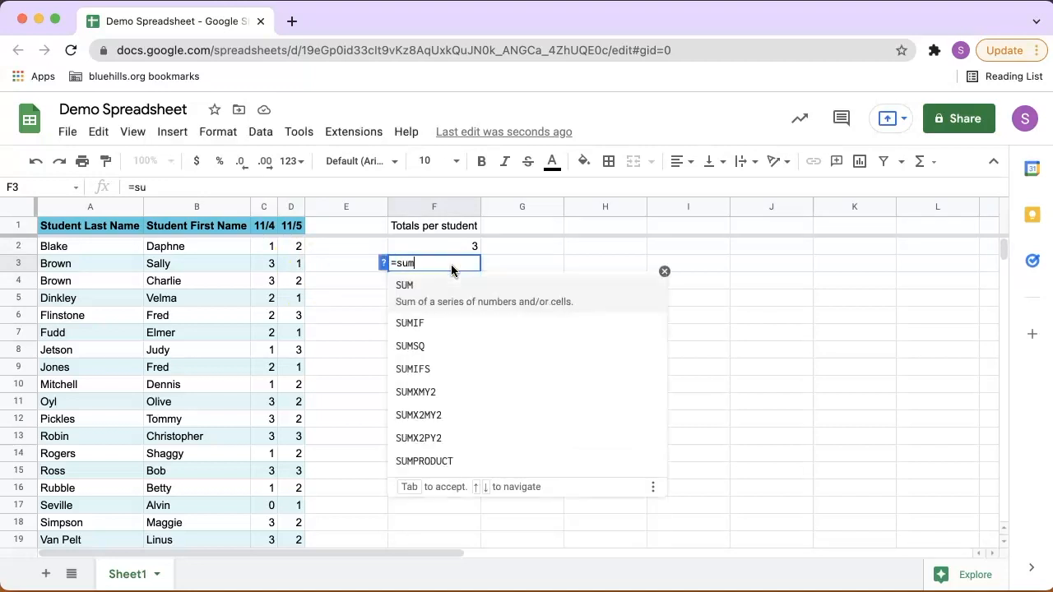
click(489, 284)
drag(265, 266, 287, 265)
key(Return)
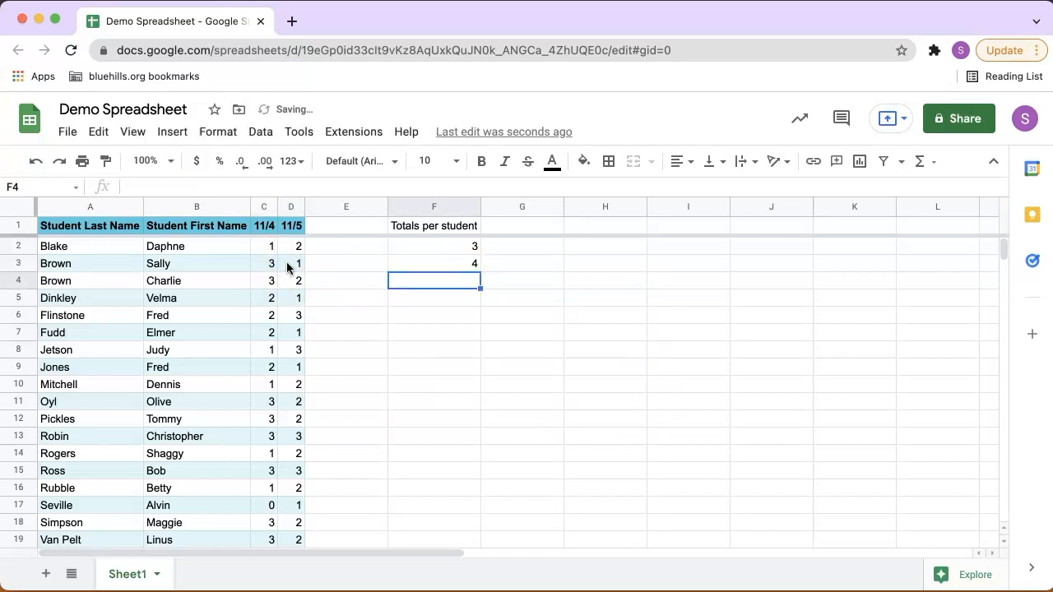
Fill the SUM formula from F3 down through F19 and check the copied formula in F8 against C8:D8.
click(435, 265)
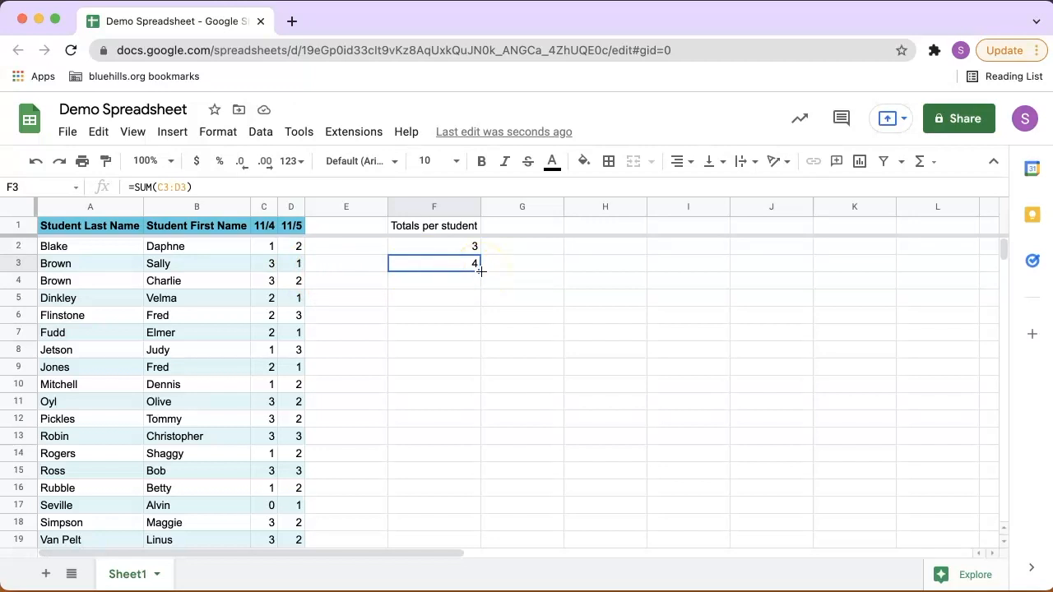
drag(481, 271, 477, 538)
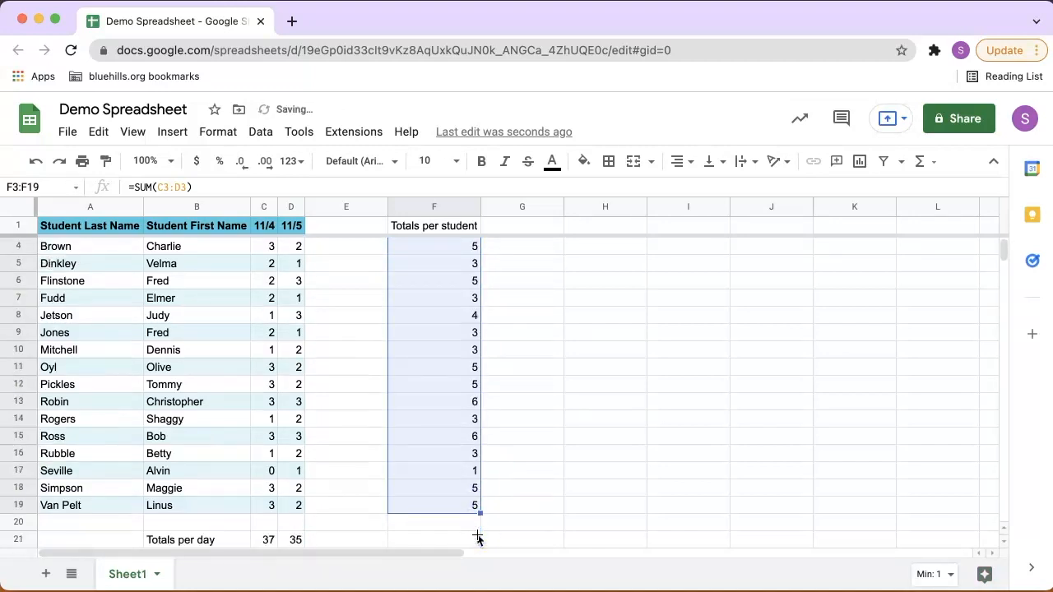
click(445, 352)
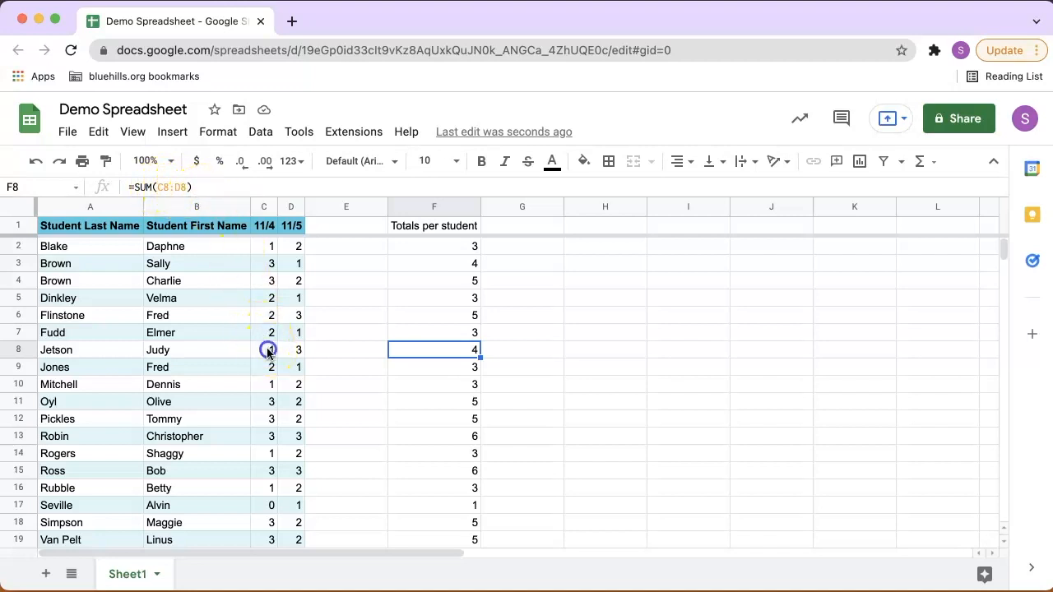
drag(268, 349, 292, 352)
click(521, 357)
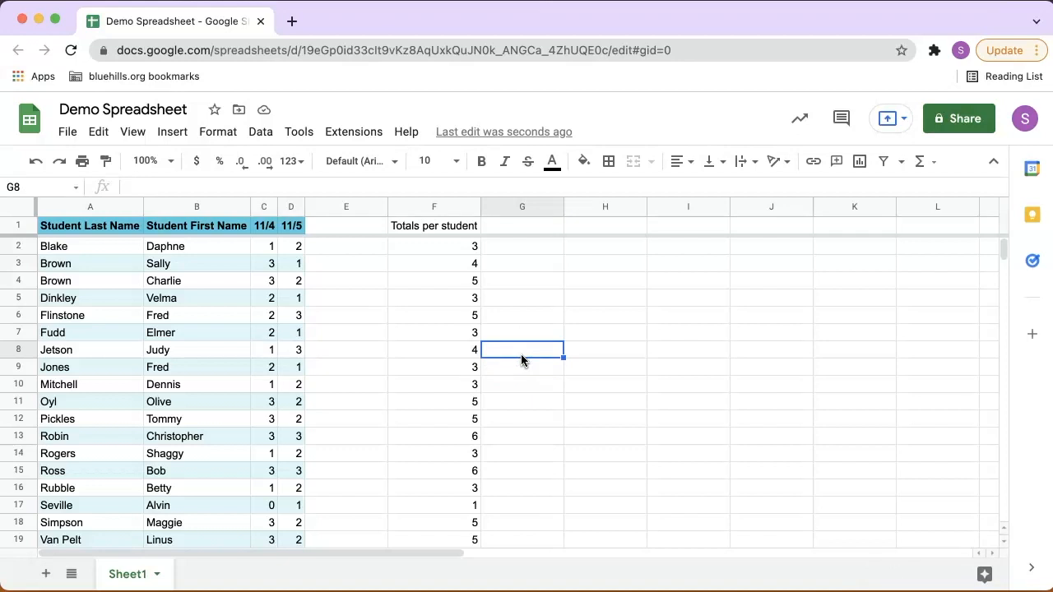
Add the label "Total points for 11/4 & 11/5" in cell B23 and widen column B to fit it.
scroll(521, 359, down, 3)
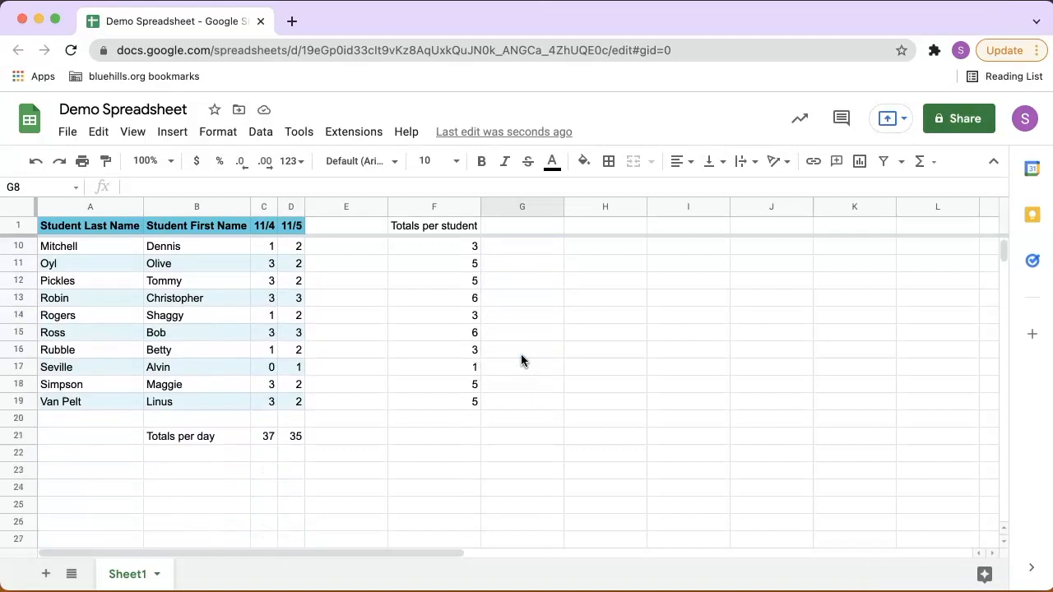
click(230, 470)
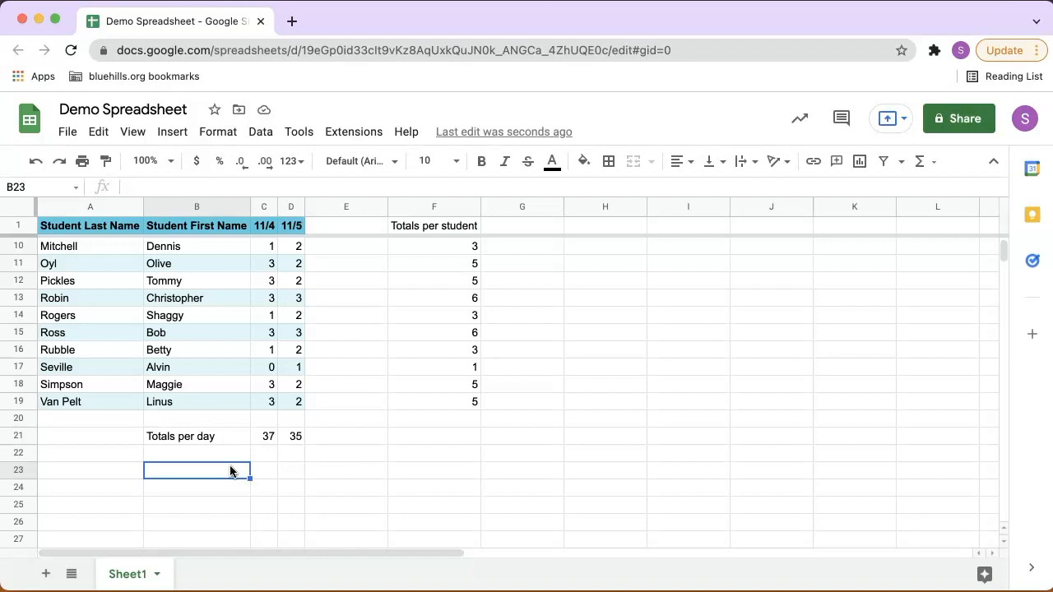
text(Total p)
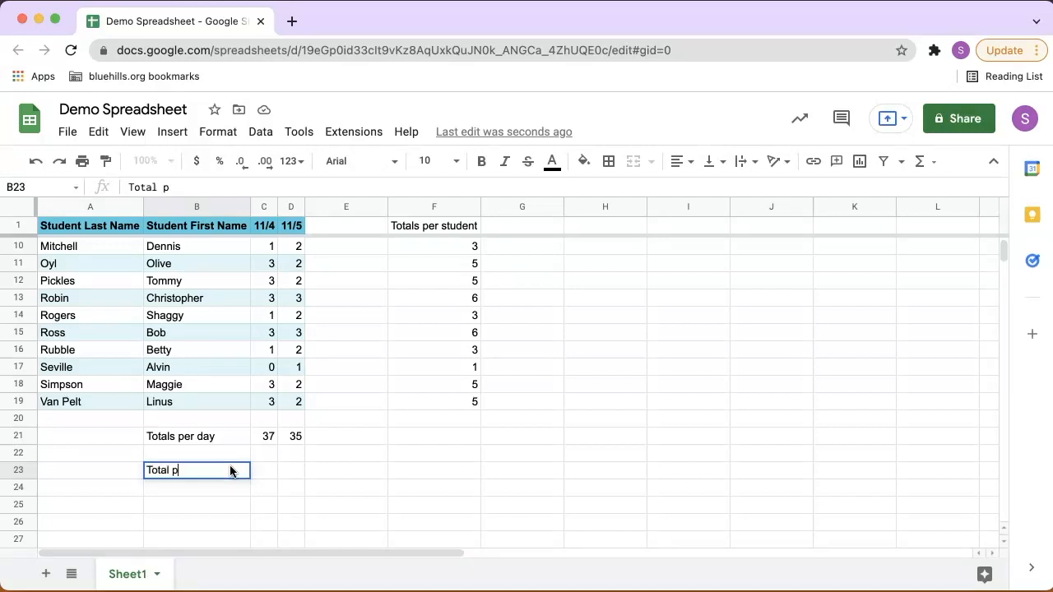
text(oints for 11/4 & 11/5)
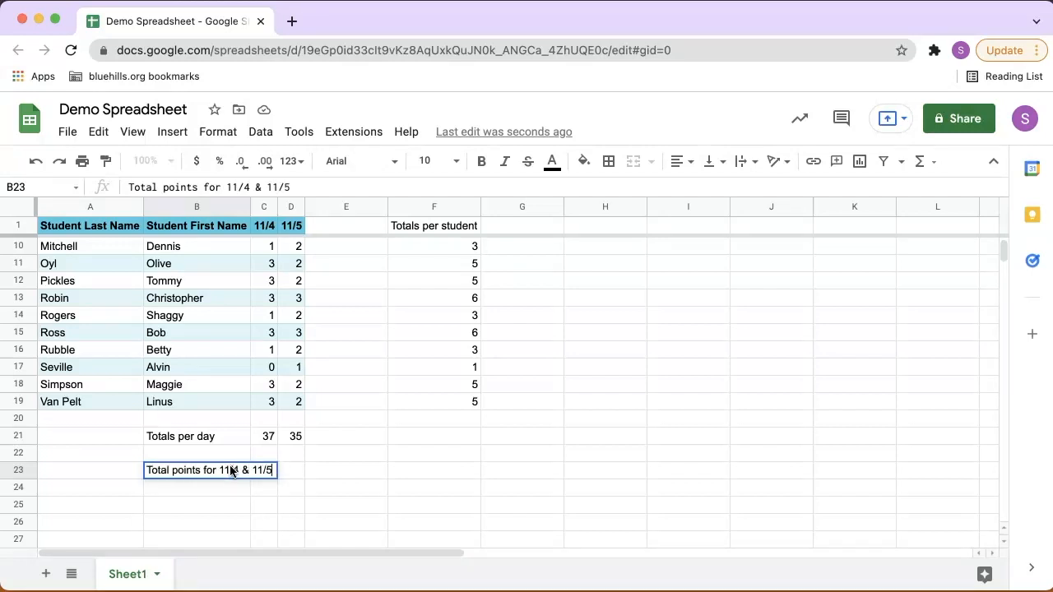
key(Return)
Enter the formula =C21+D21 in cell D23 to add the two daily totals.
click(290, 470)
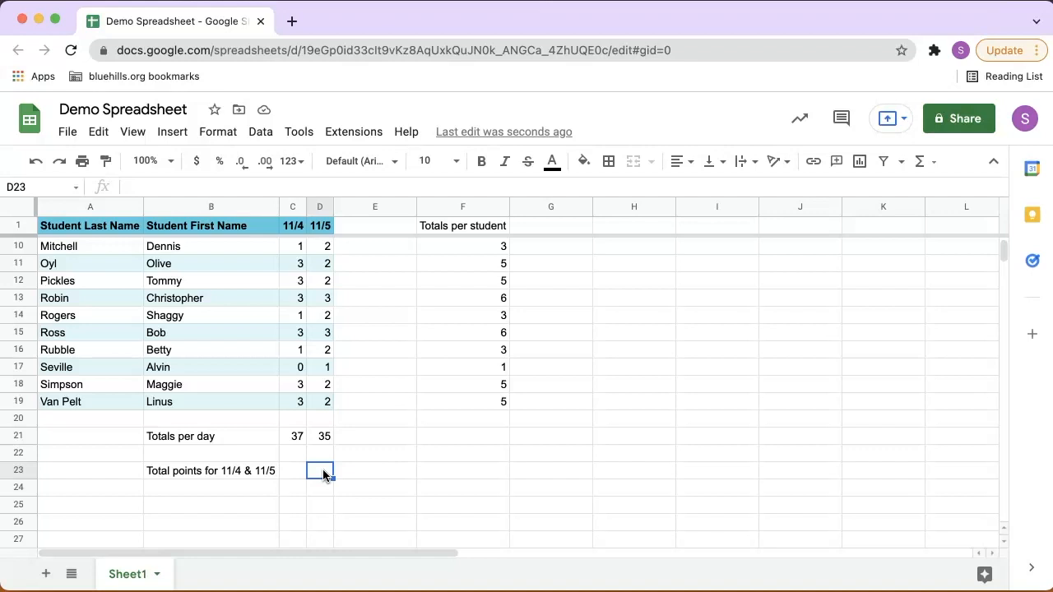
text(=)
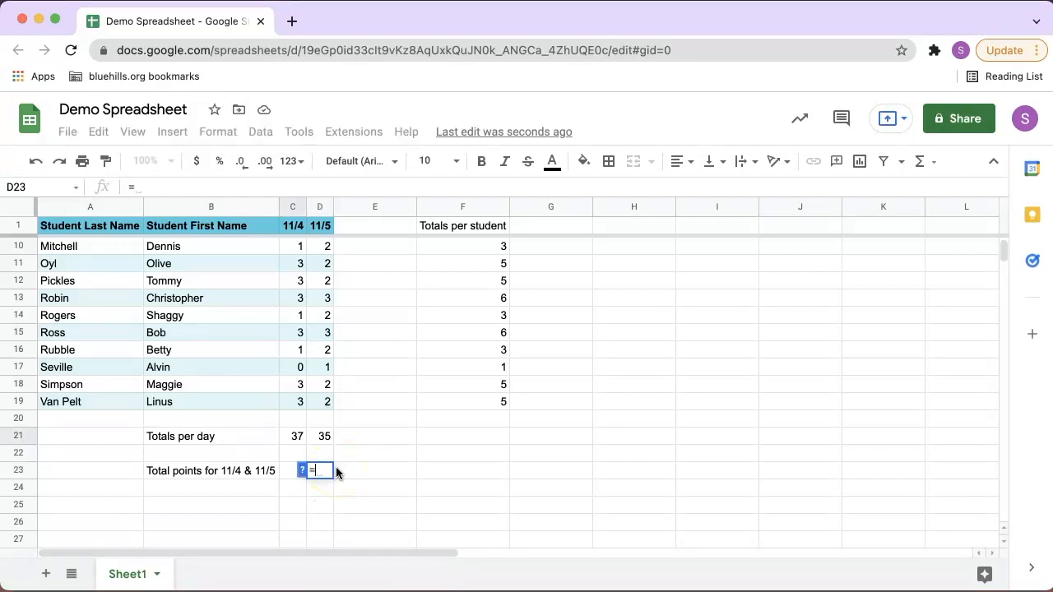
click(294, 439)
text(+)
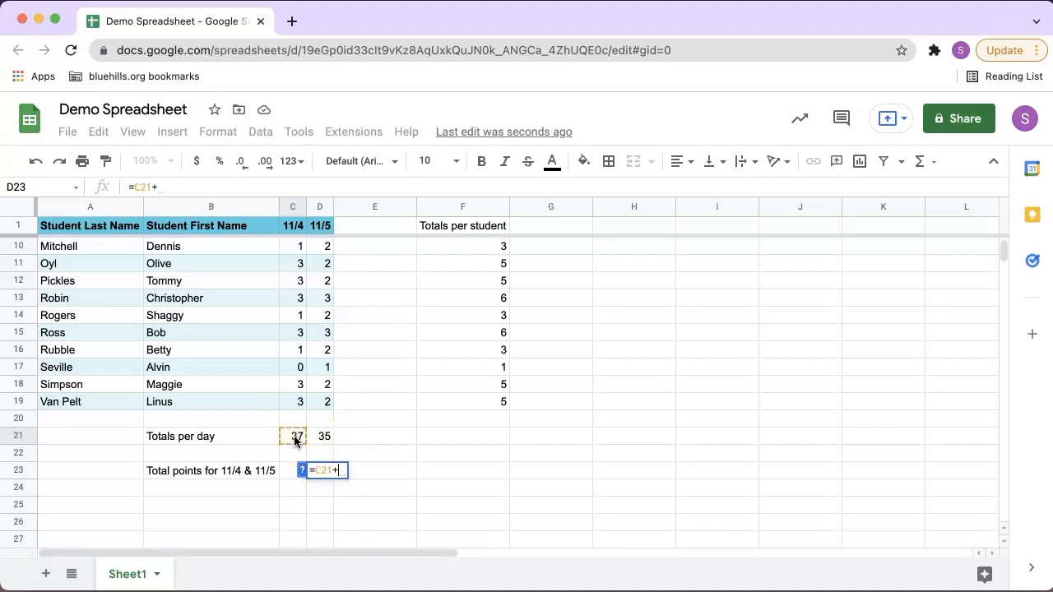
click(326, 438)
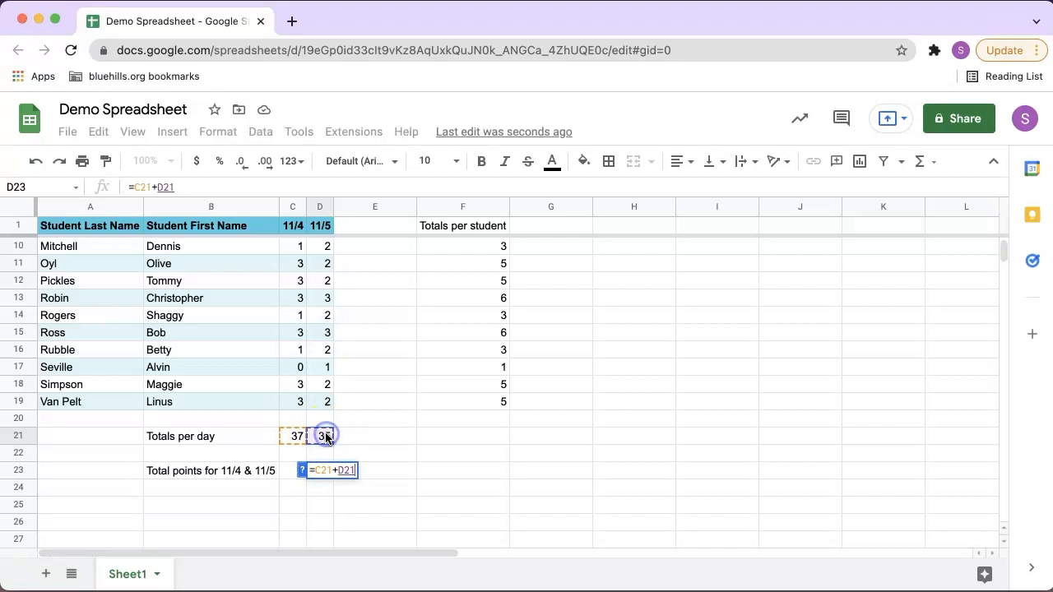
key(Return)
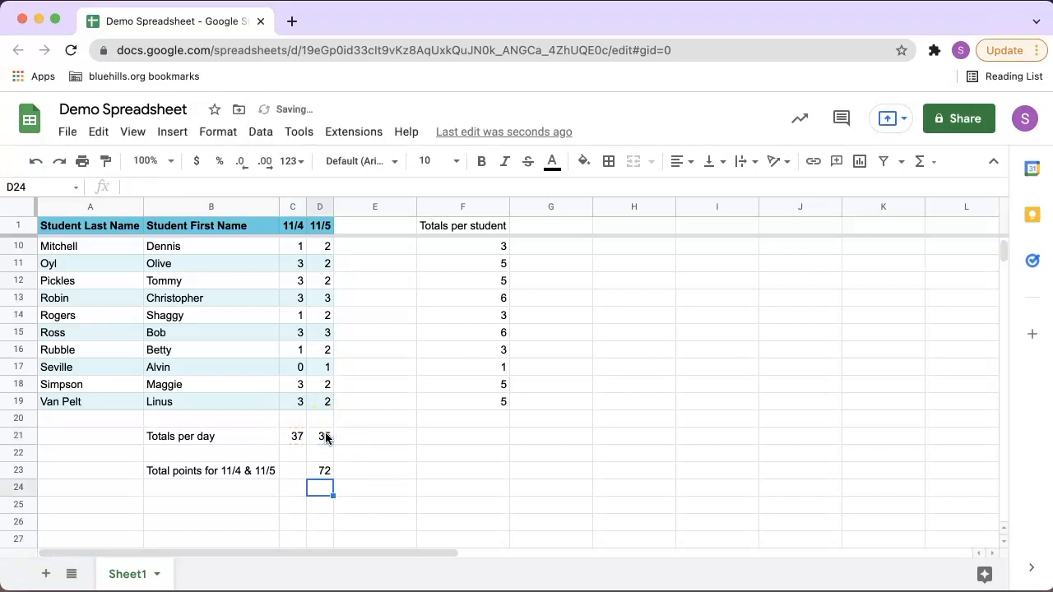
Add the heading "Totals by team" in cell H1 with the team labels A in H2 and B in H3.
scroll(759, 447, up, 4)
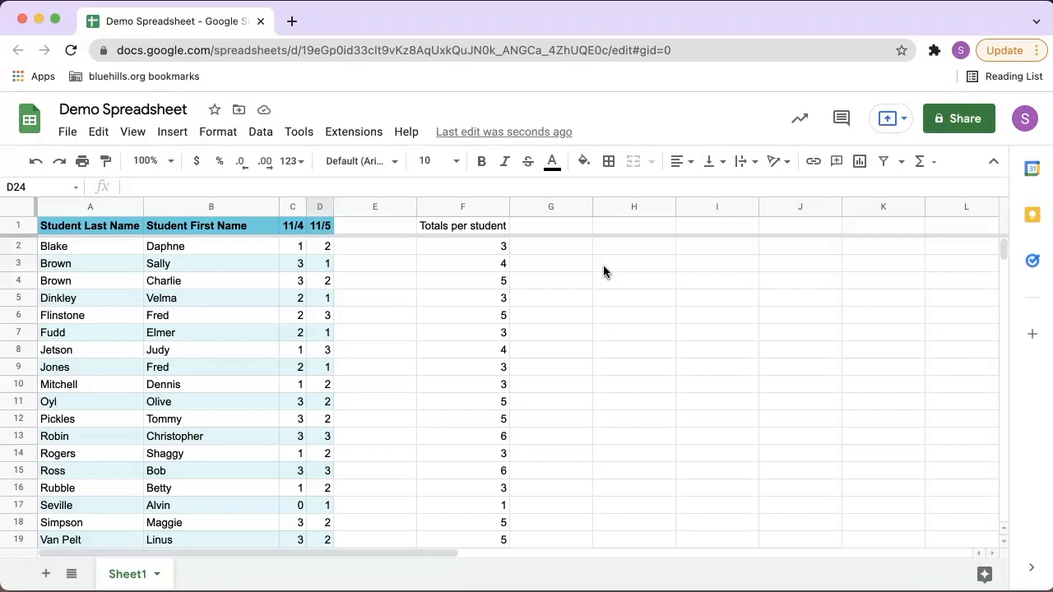
click(606, 225)
text(Totals by team)
key(Return)
text(A)
key(Return)
text(B)
key(Return)
Enter the formula =F2+F4+F6+F8+F10+F12 in cell I2 to total team A's points.
key(Up)
key(Up)
key(Right)
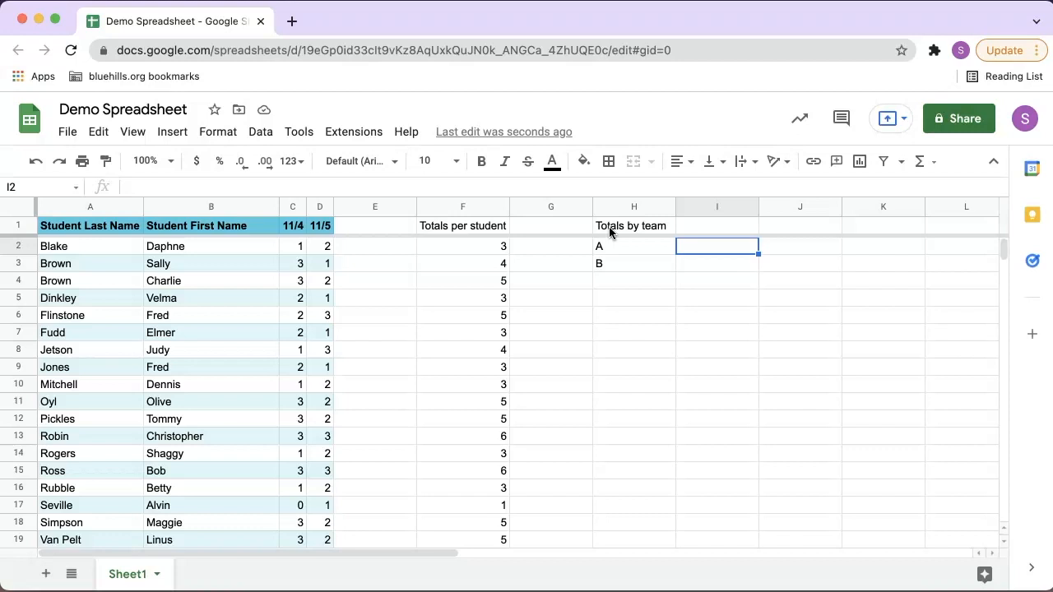
key(Return)
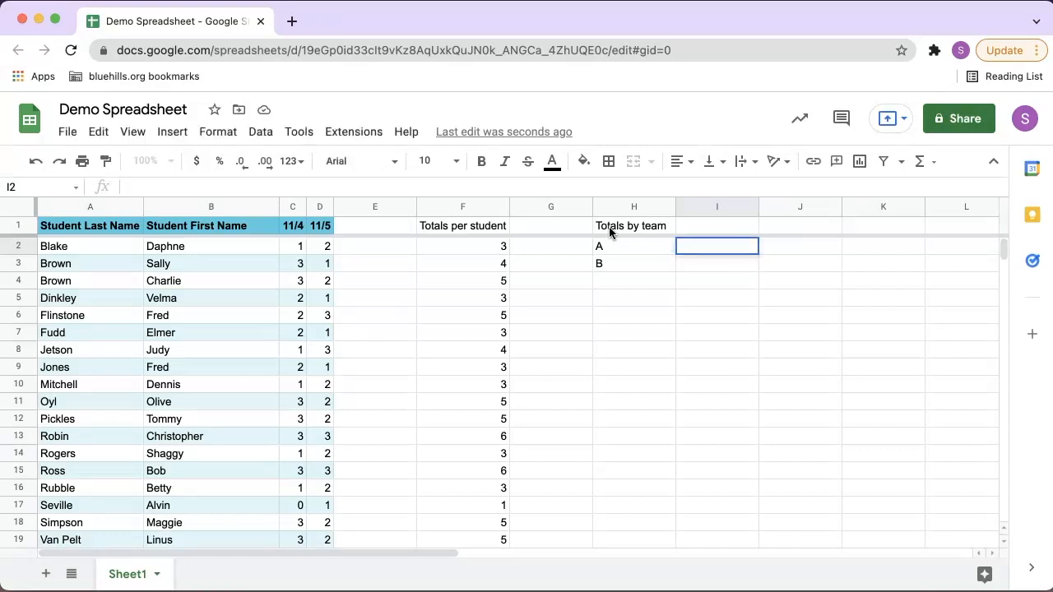
text(=)
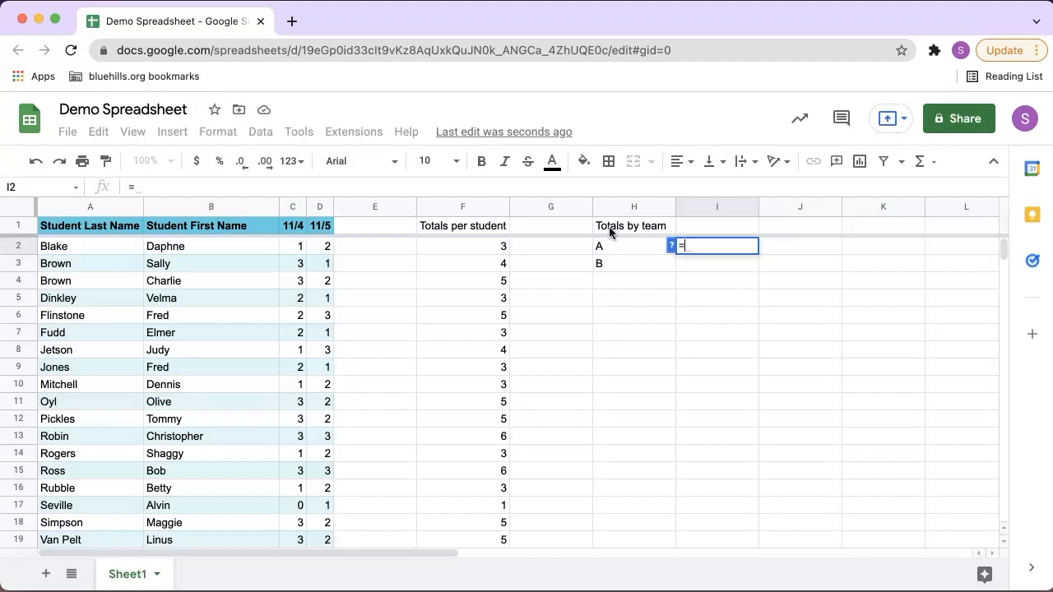
click(464, 247)
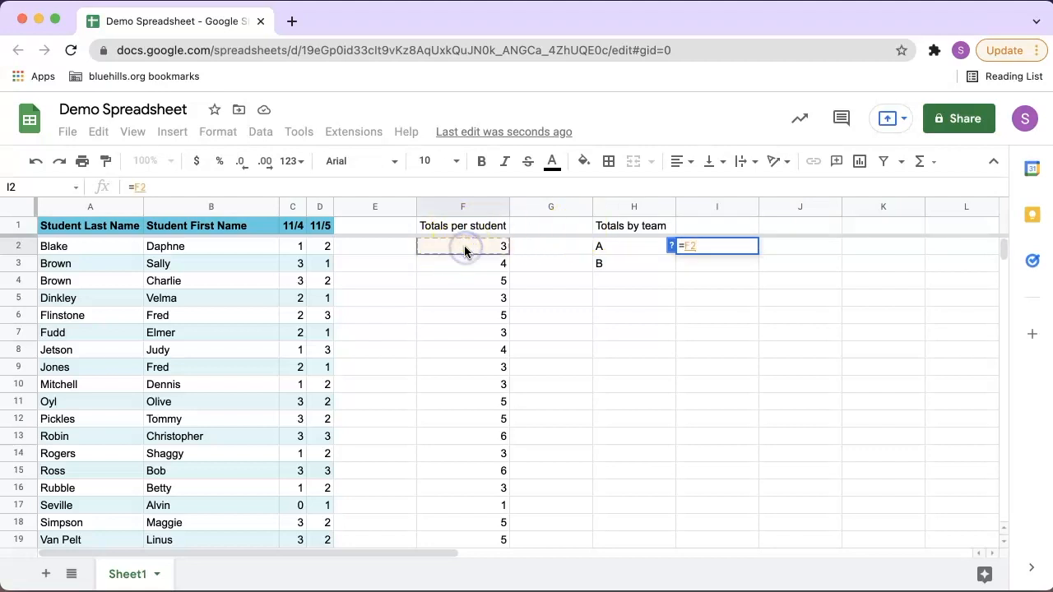
text(+)
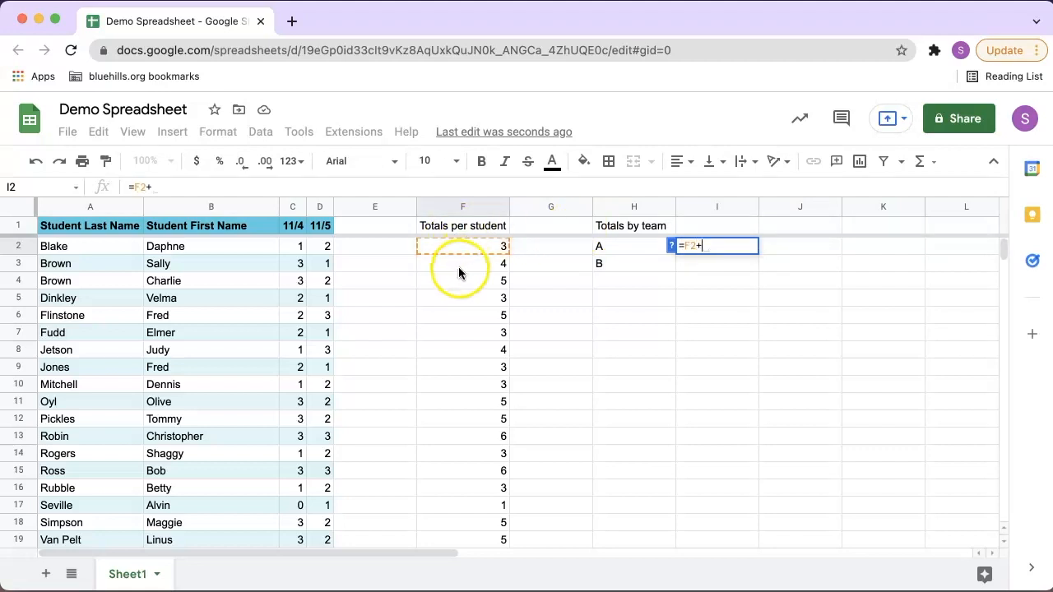
click(458, 284)
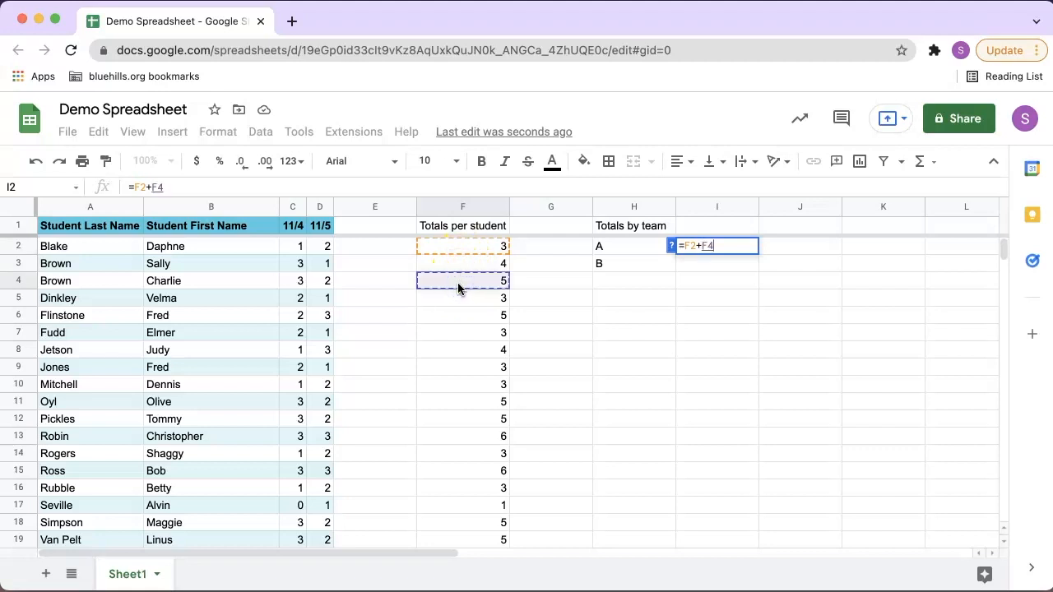
text(+)
click(462, 323)
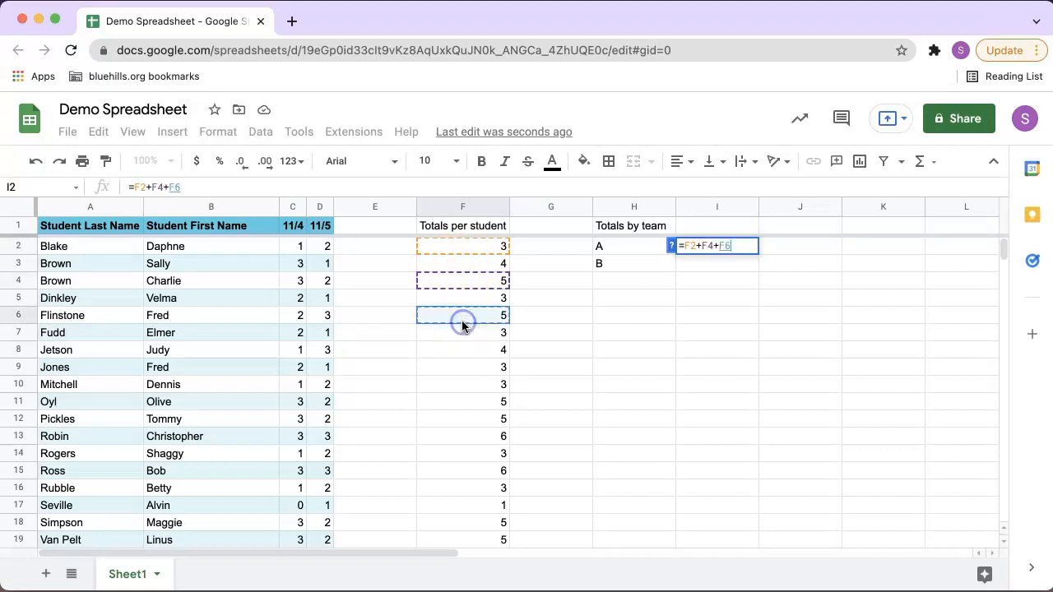
text(+)
click(482, 349)
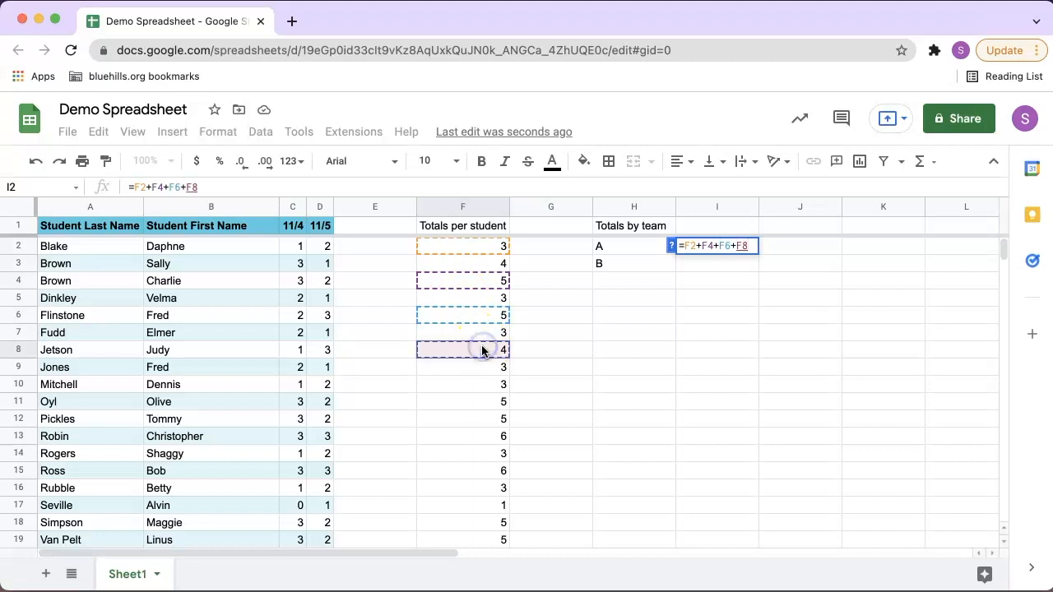
text(+)
click(489, 385)
text(+)
click(490, 419)
key(Return)
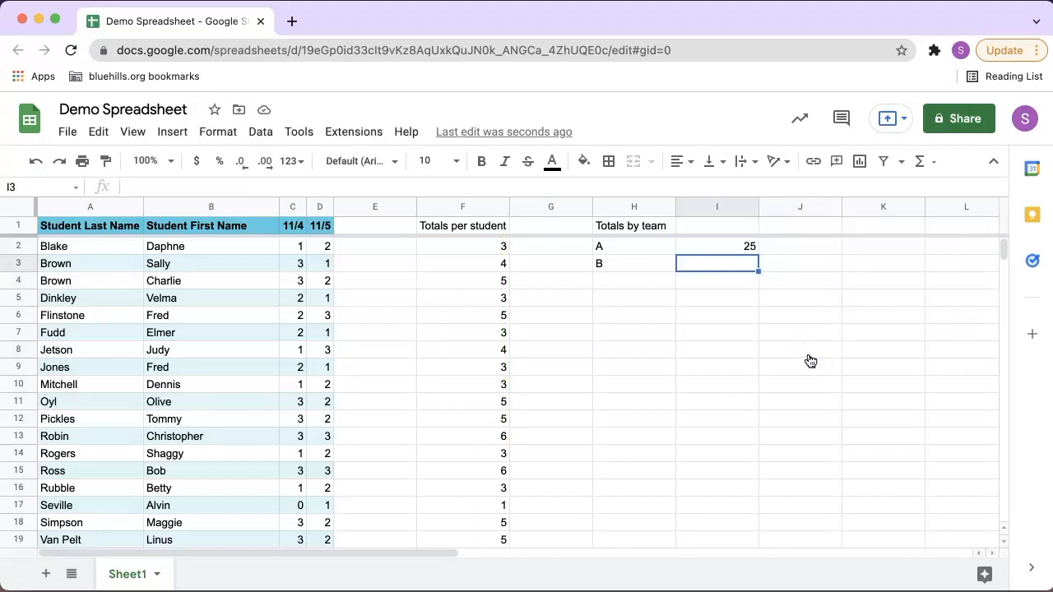